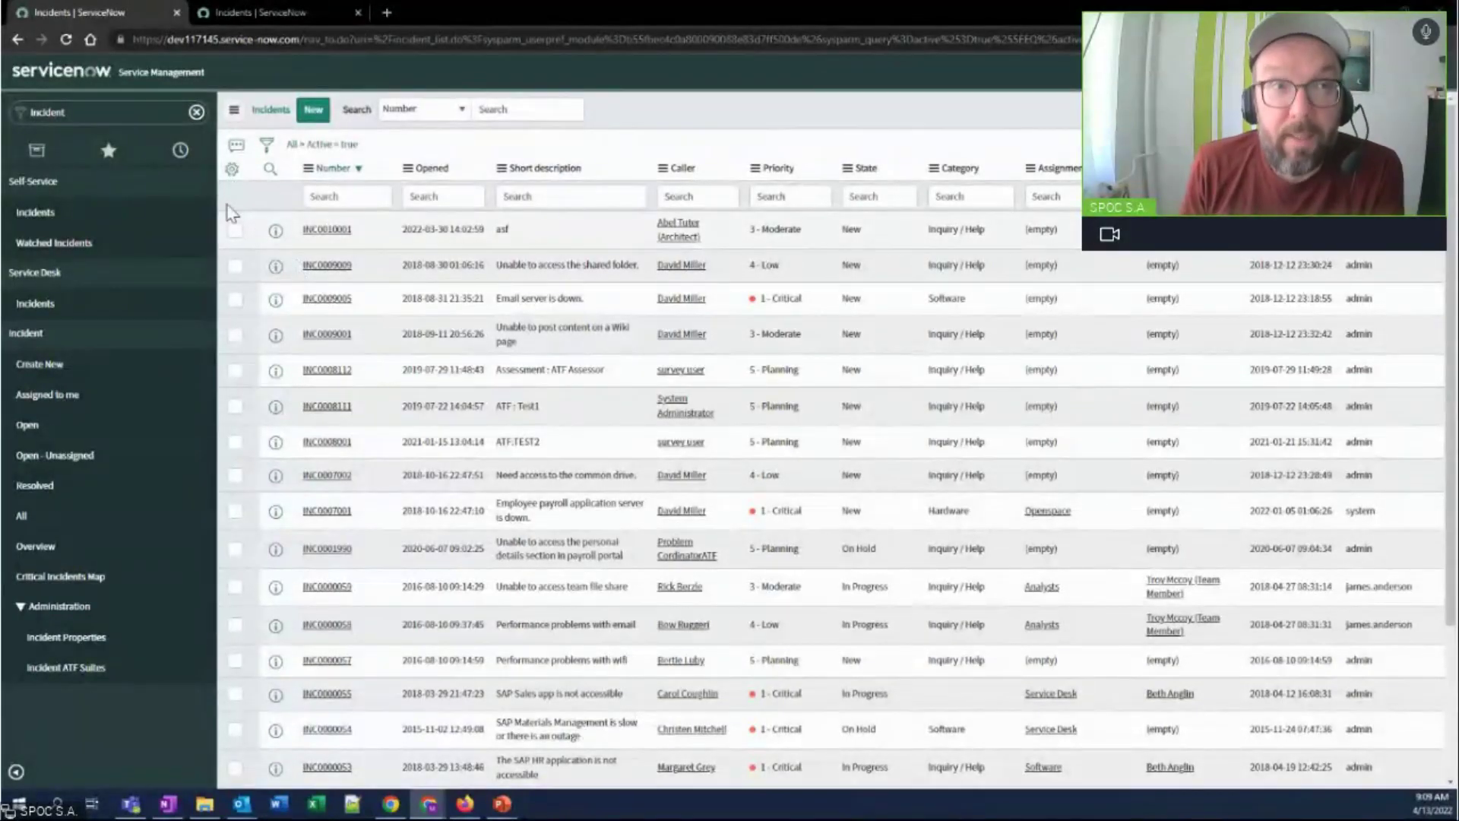
Step: Switch to the second tab showing the 41 active incidents in the Next Experience UI
left_click(276, 12)
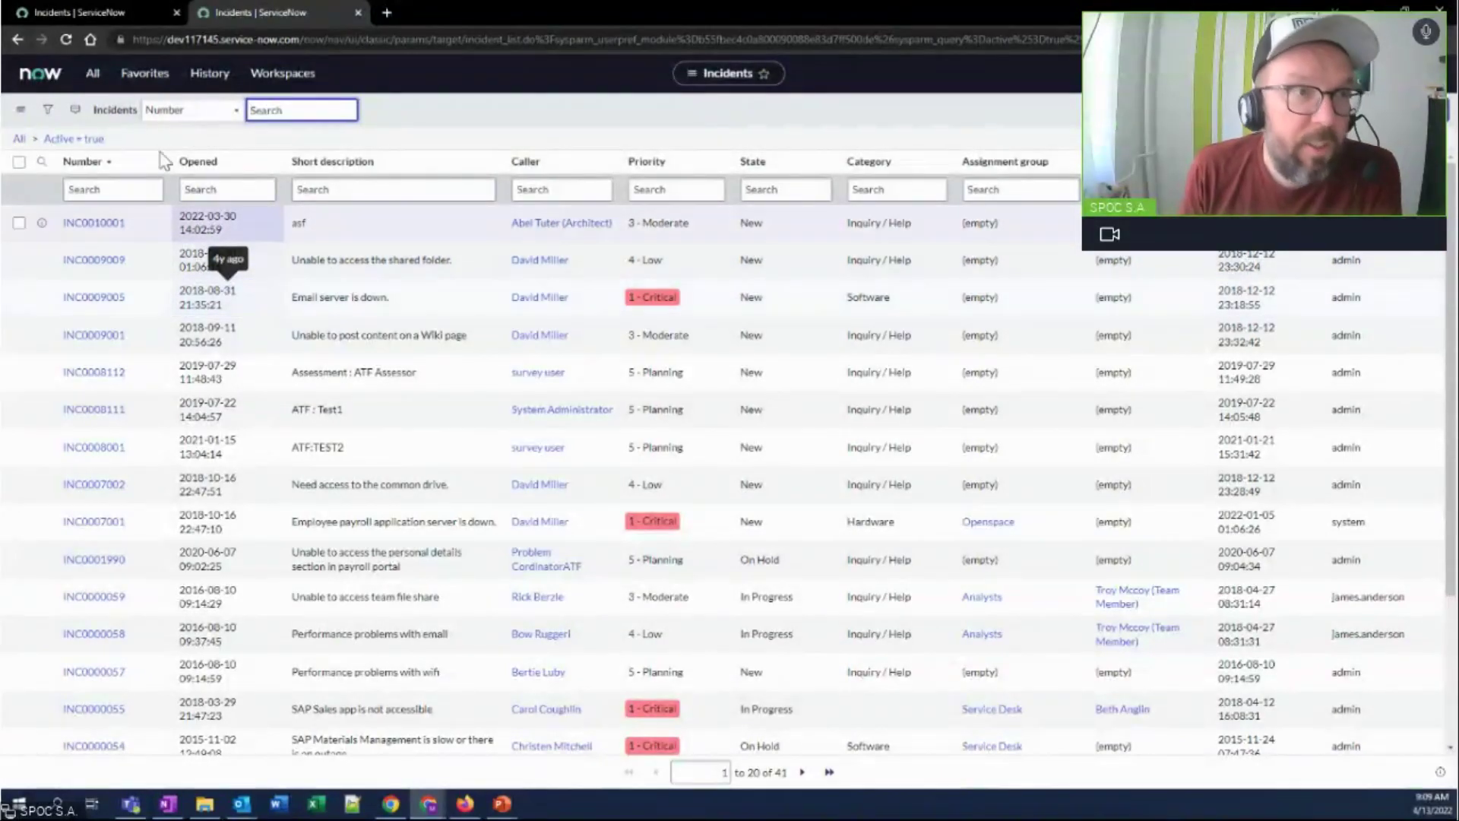
Step: Open the All navigation menu, dock it beside the list, then undock it again
left_click(92, 76)
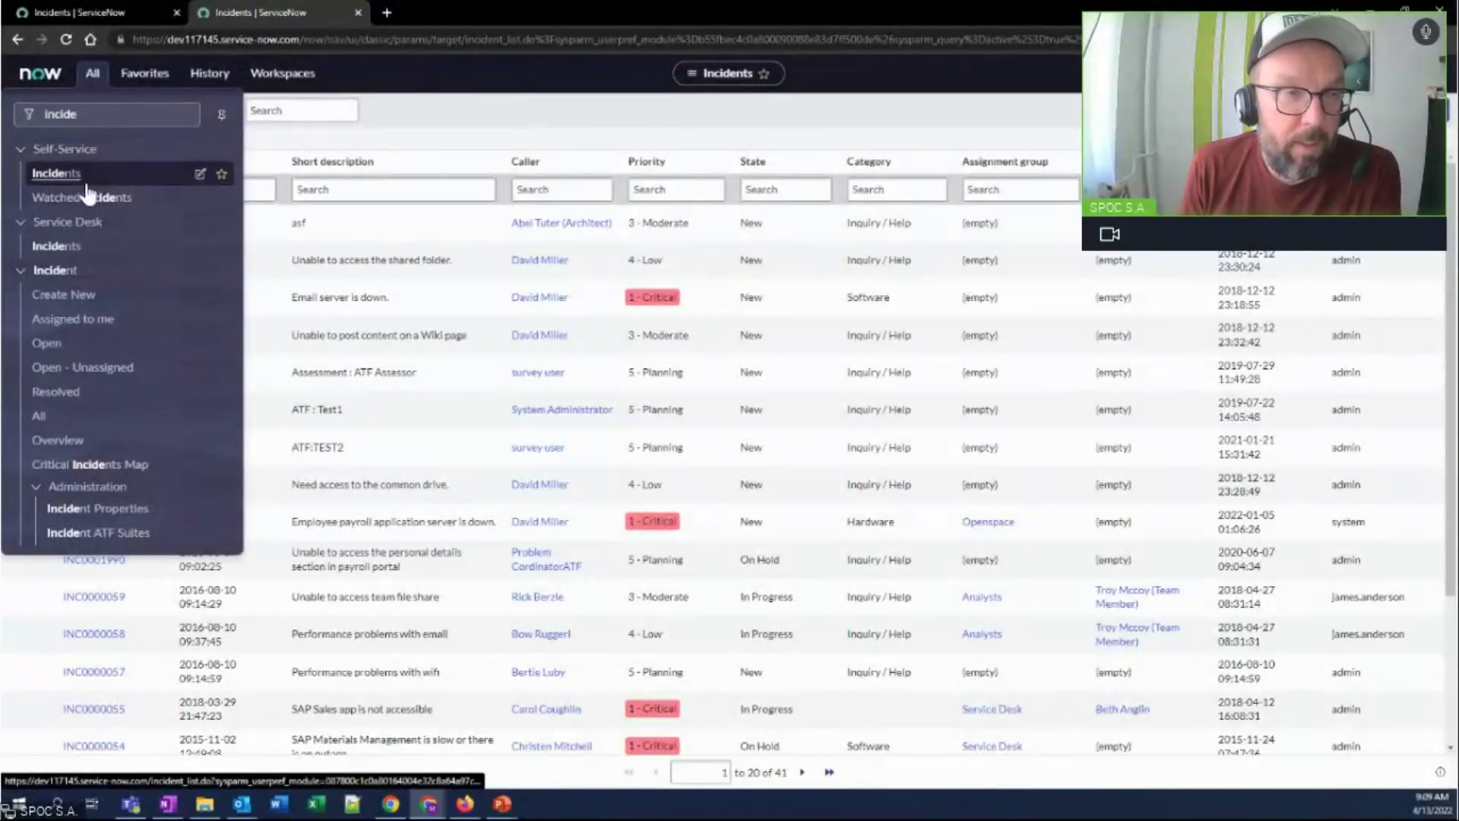
left_click(222, 117)
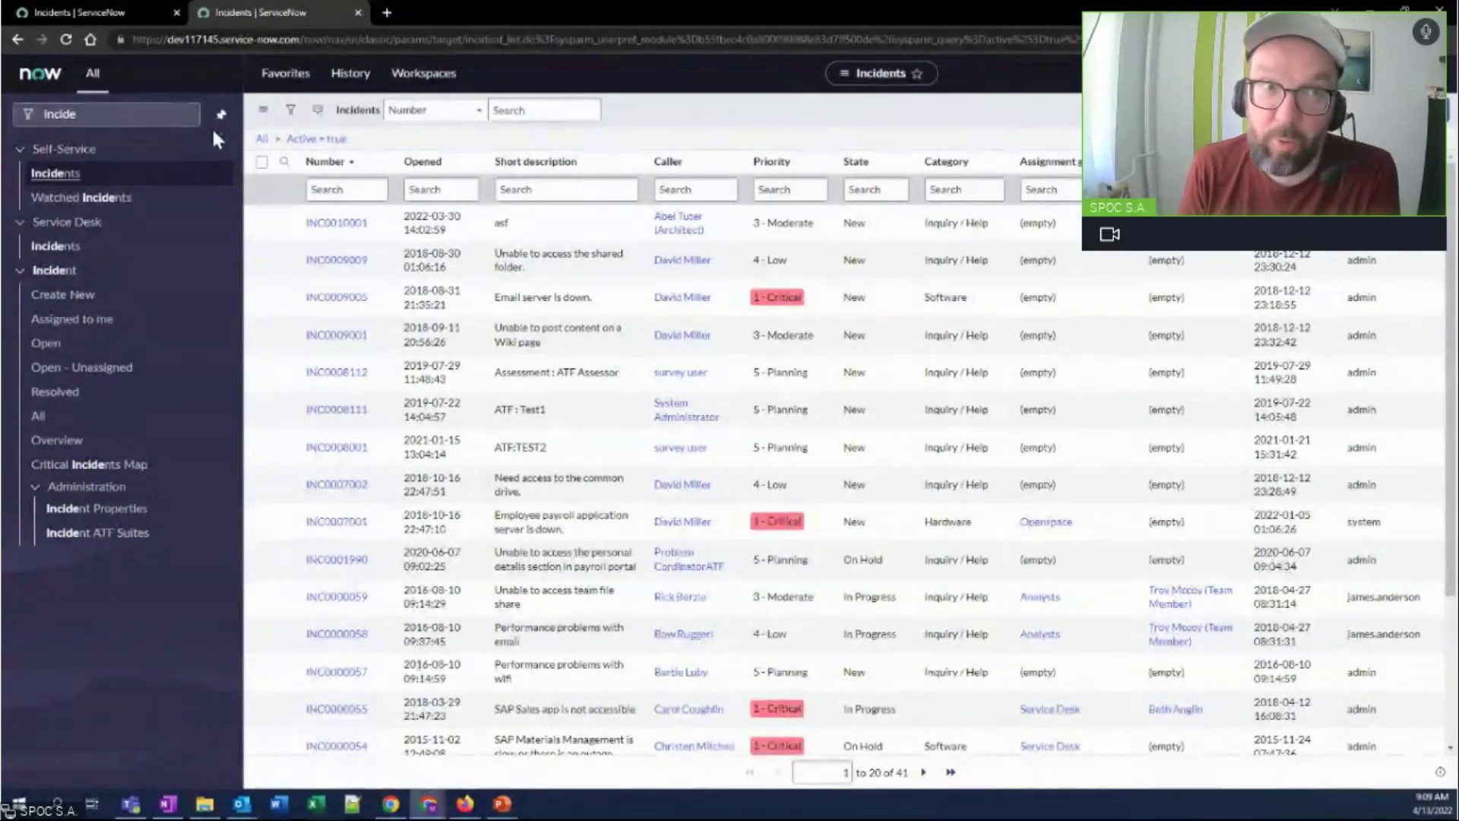
left_click(221, 118)
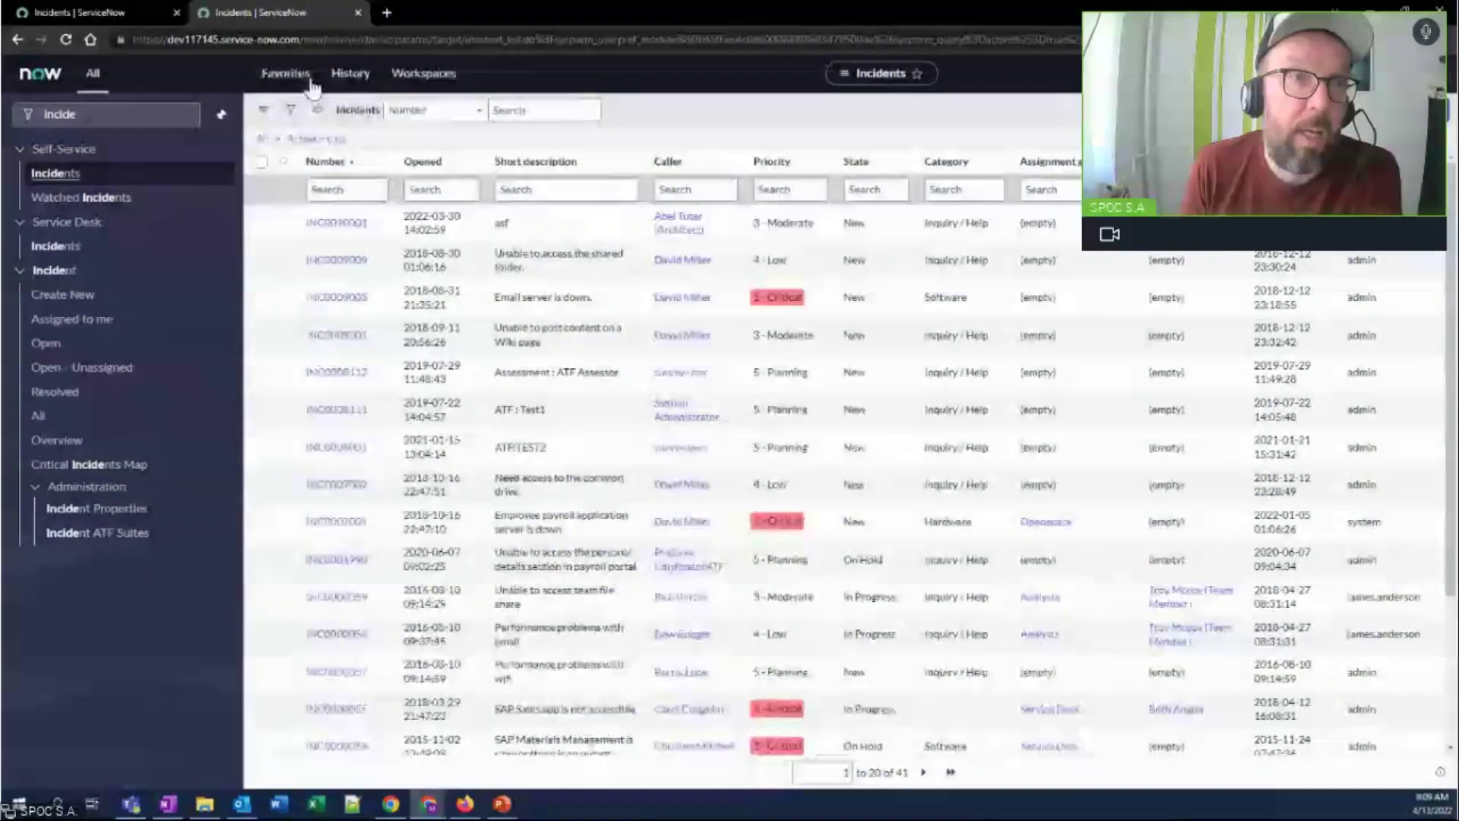
Step: Pin Favorites and History as sidebars, then bring up the Workspaces list
left_click(304, 82)
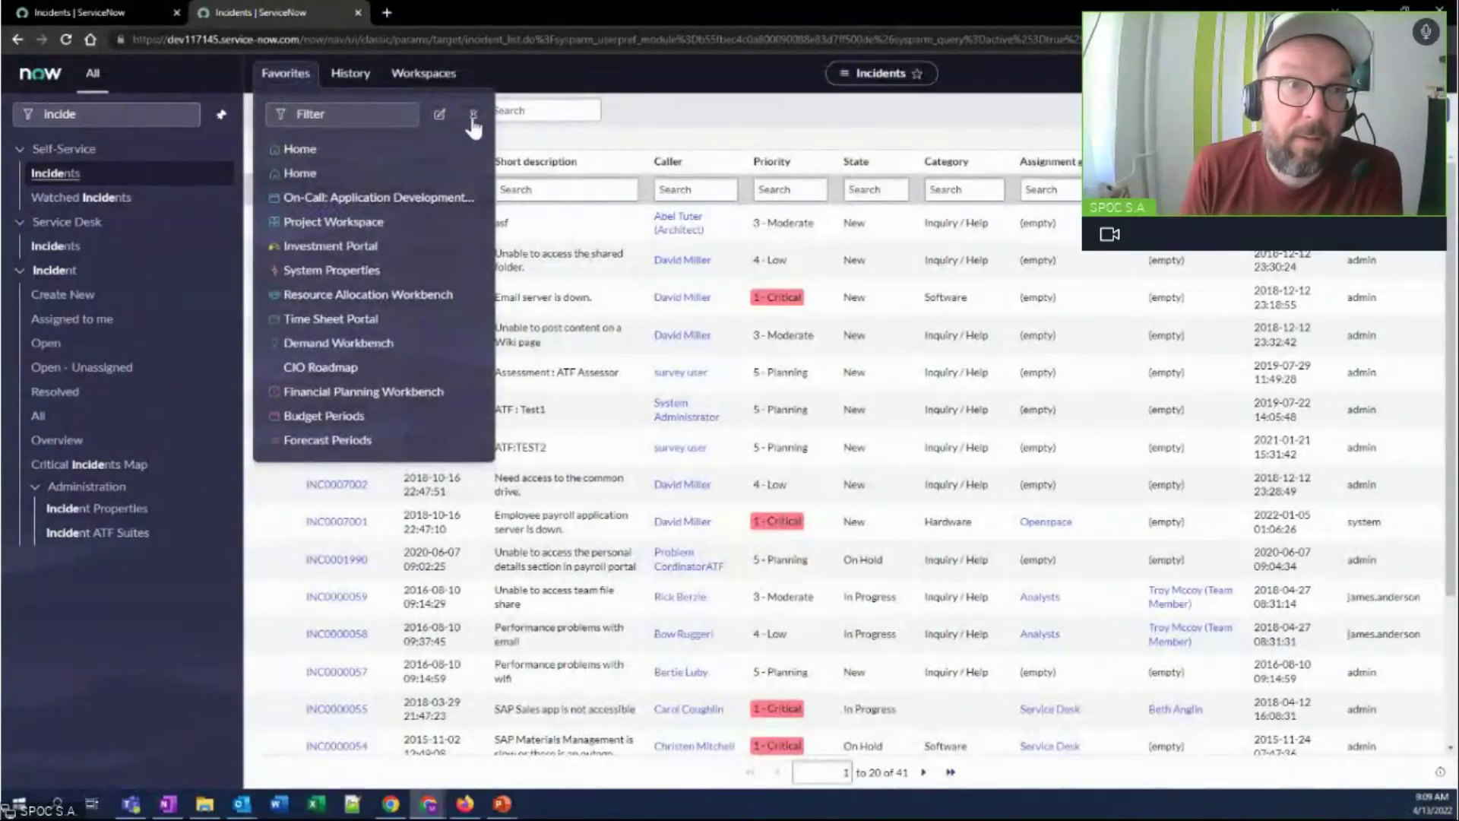
left_click(472, 116)
left_click(316, 73)
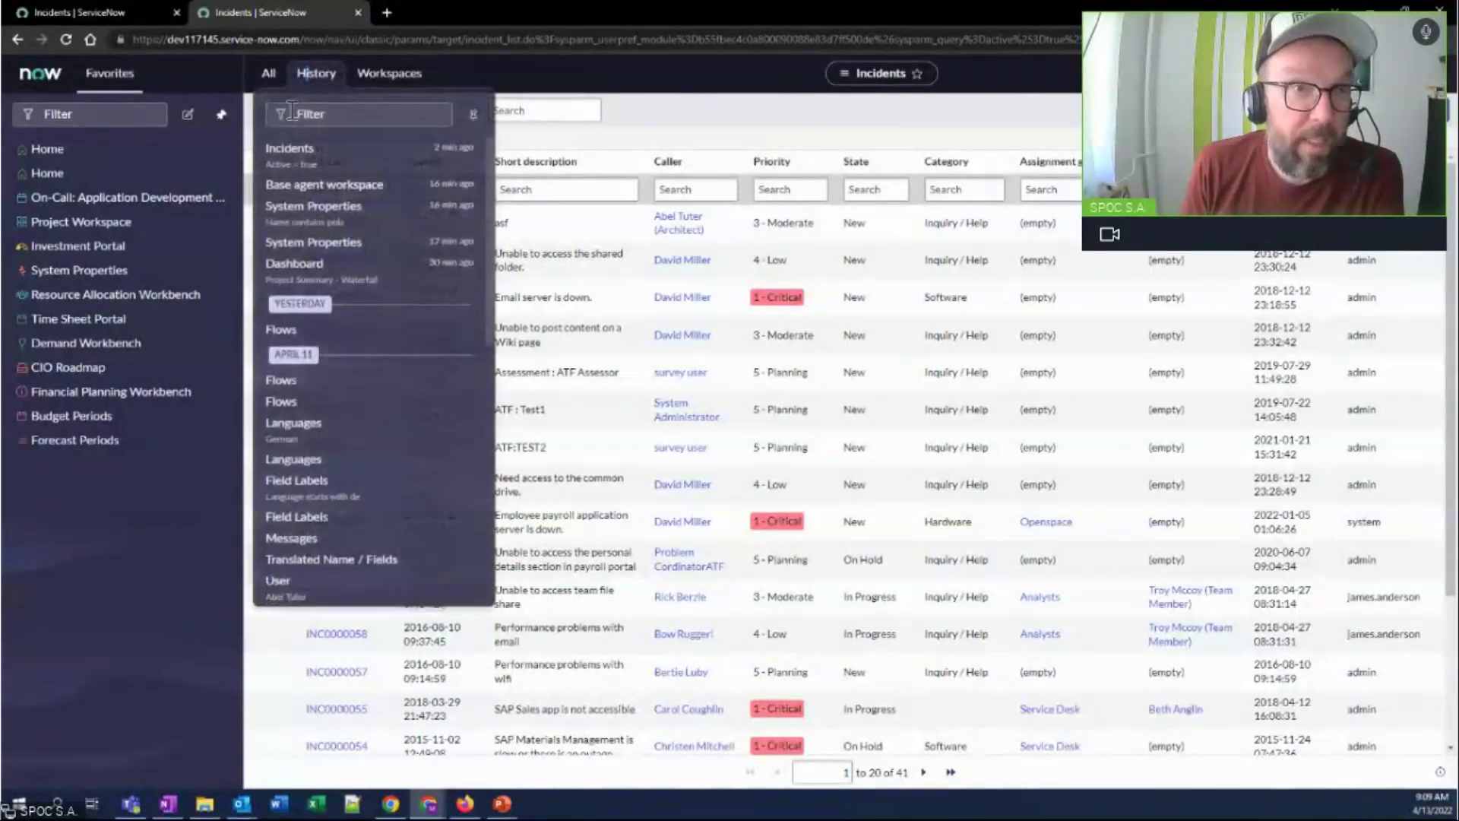
left_click(473, 114)
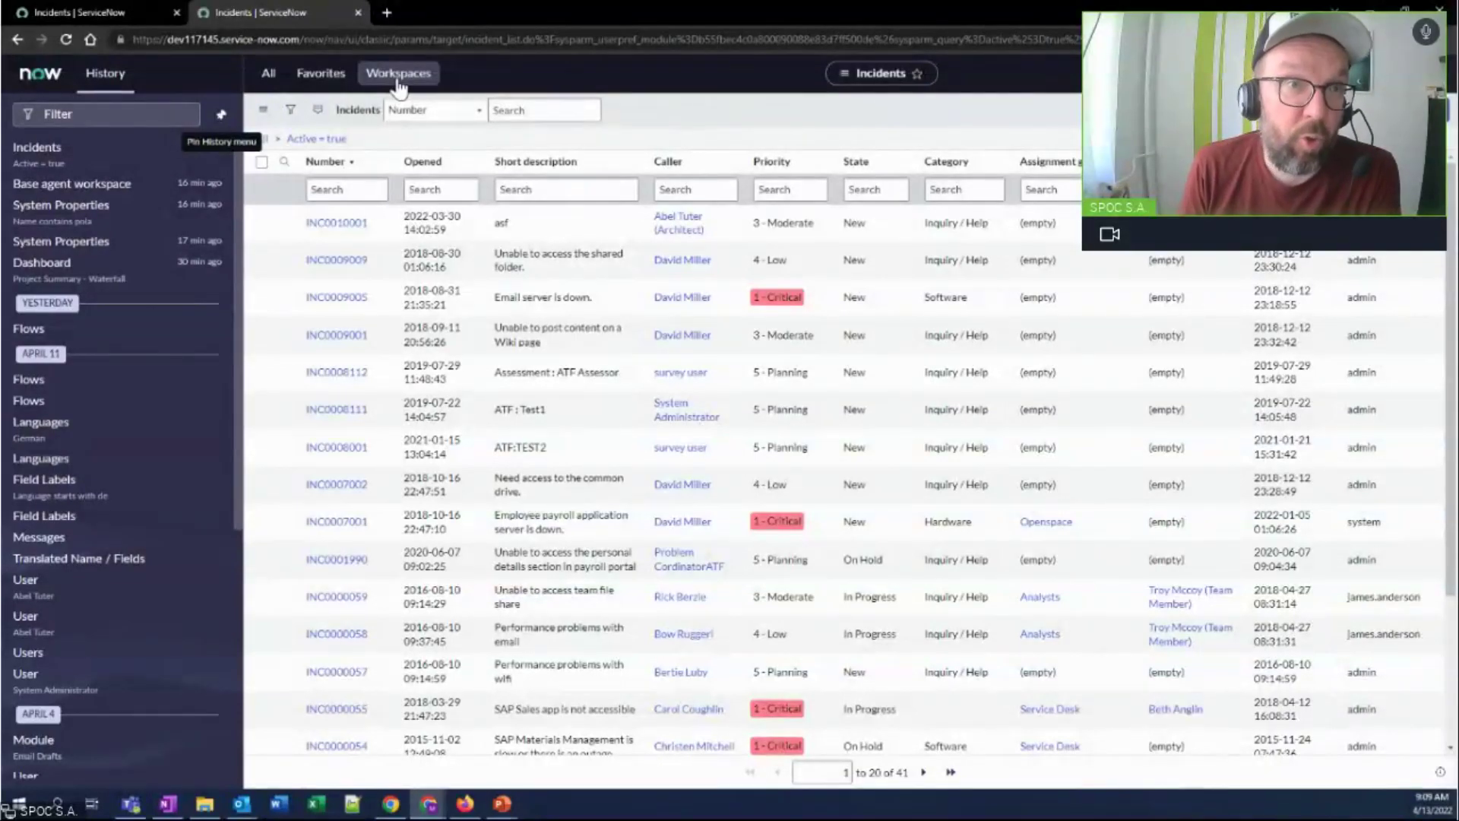
left_click(398, 74)
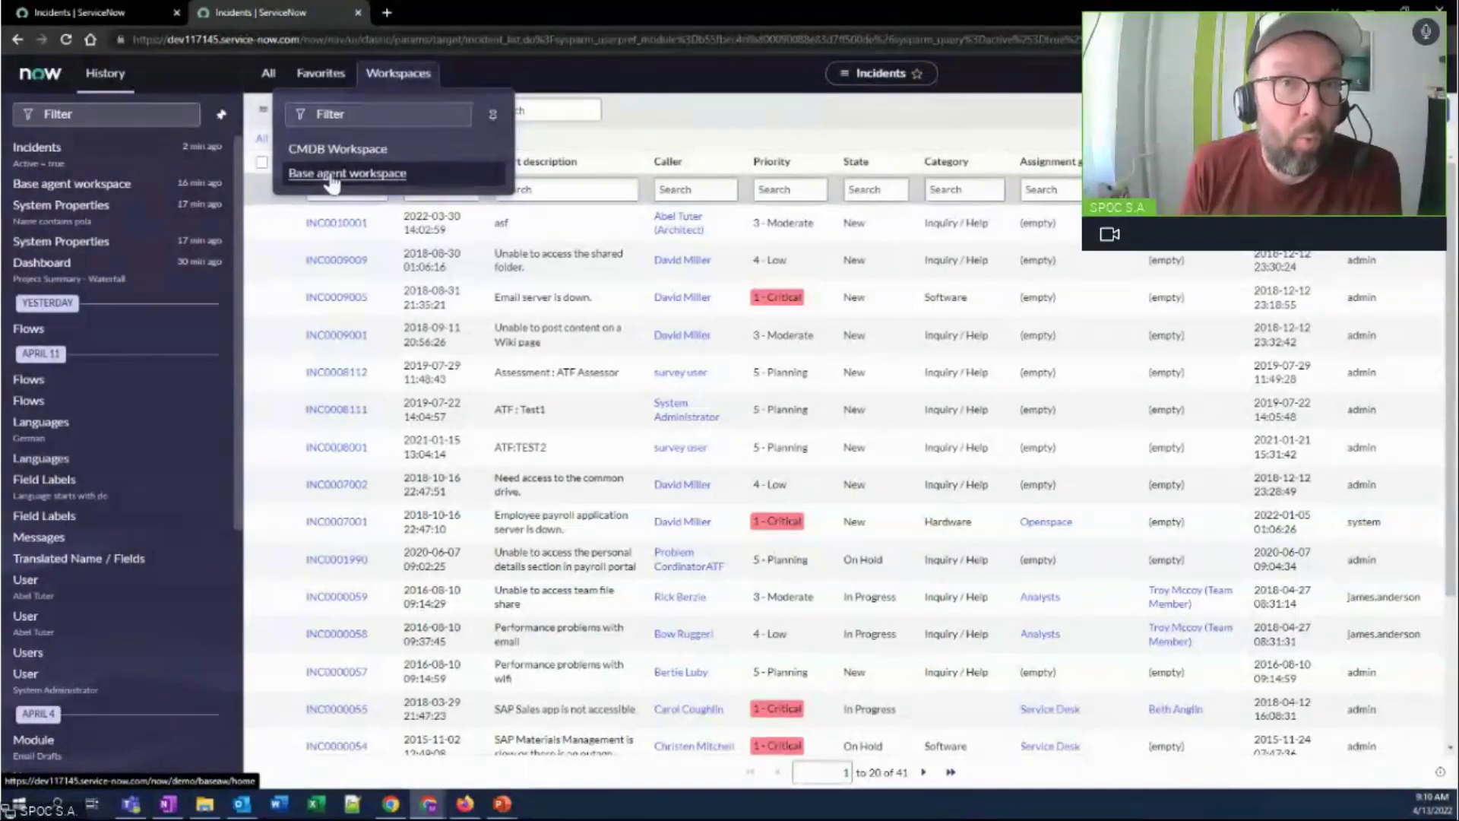
Step: Open Base agent workspace, unpin History, and show its Open incidents list
left_click(332, 181)
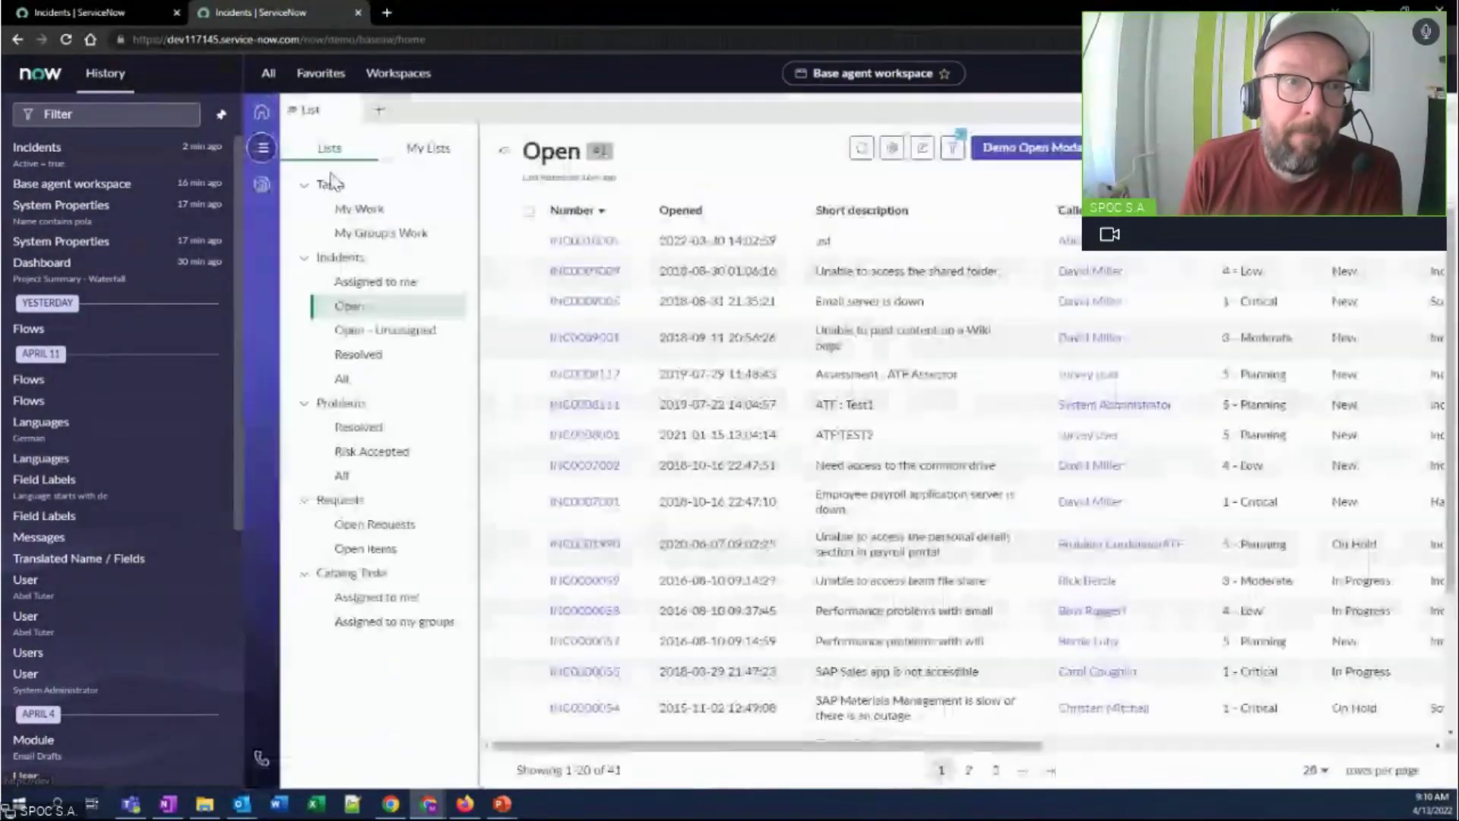
left_click(221, 115)
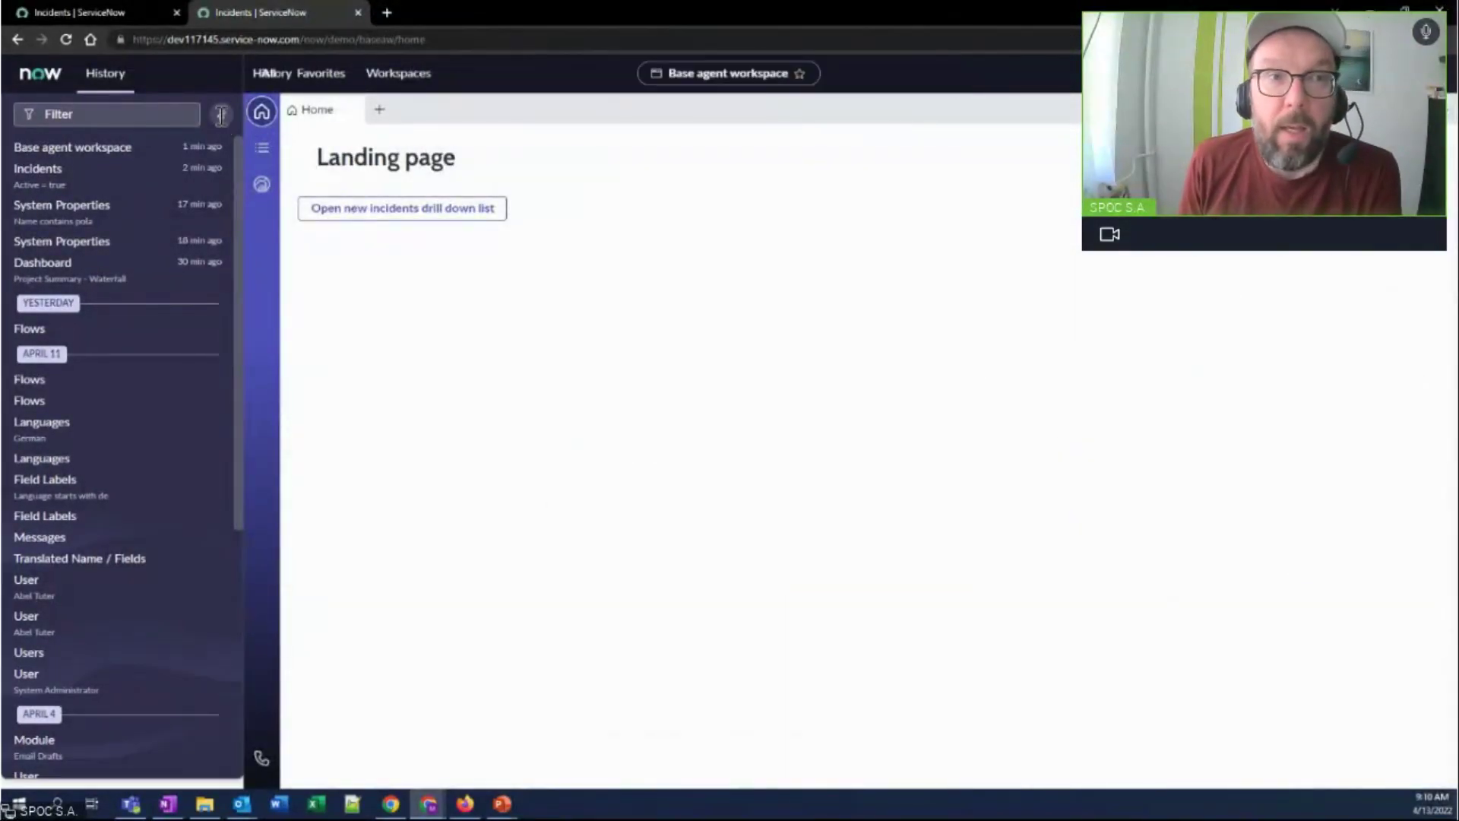
left_click(423, 180)
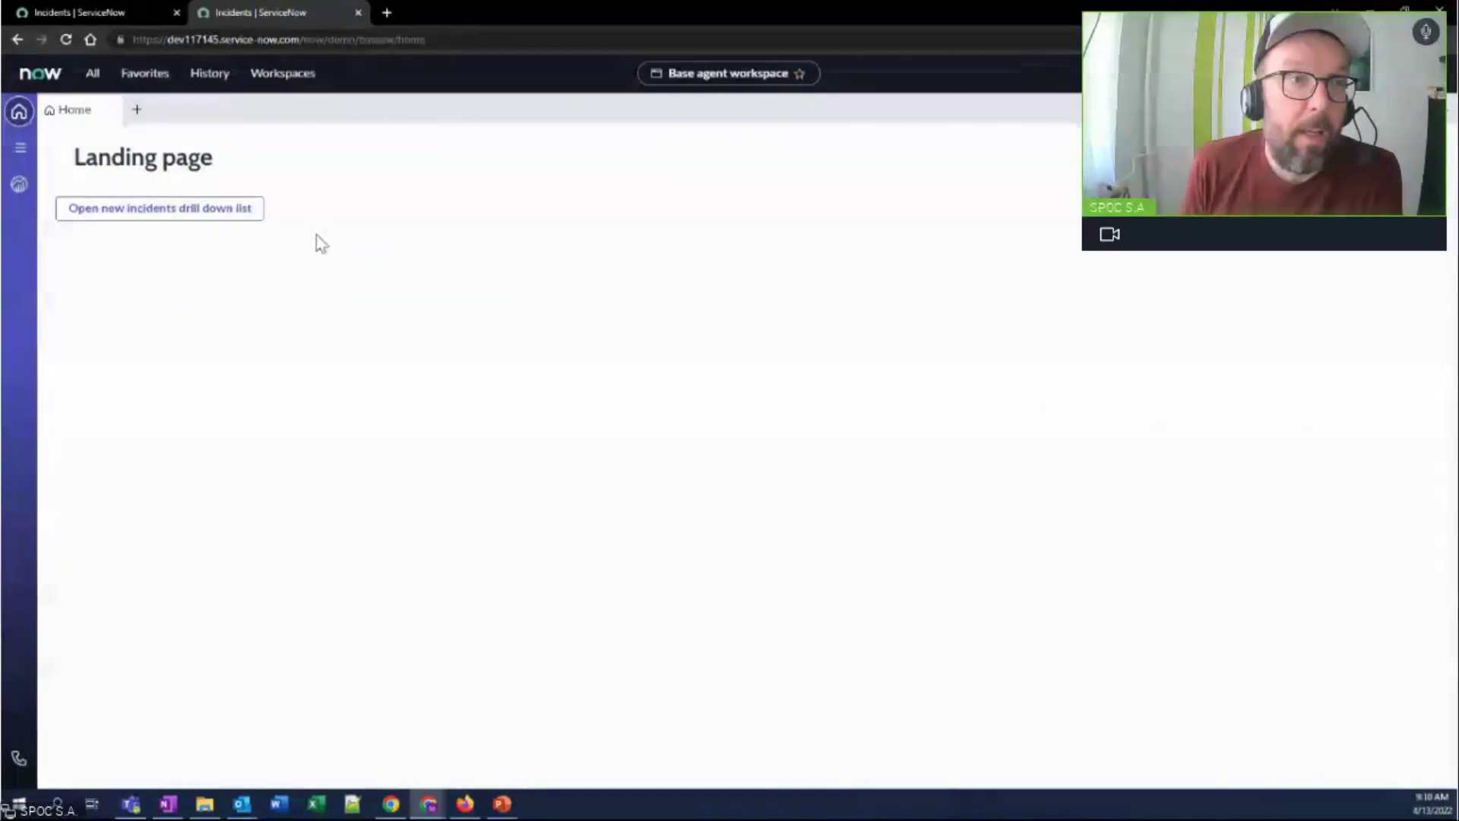
left_click(19, 149)
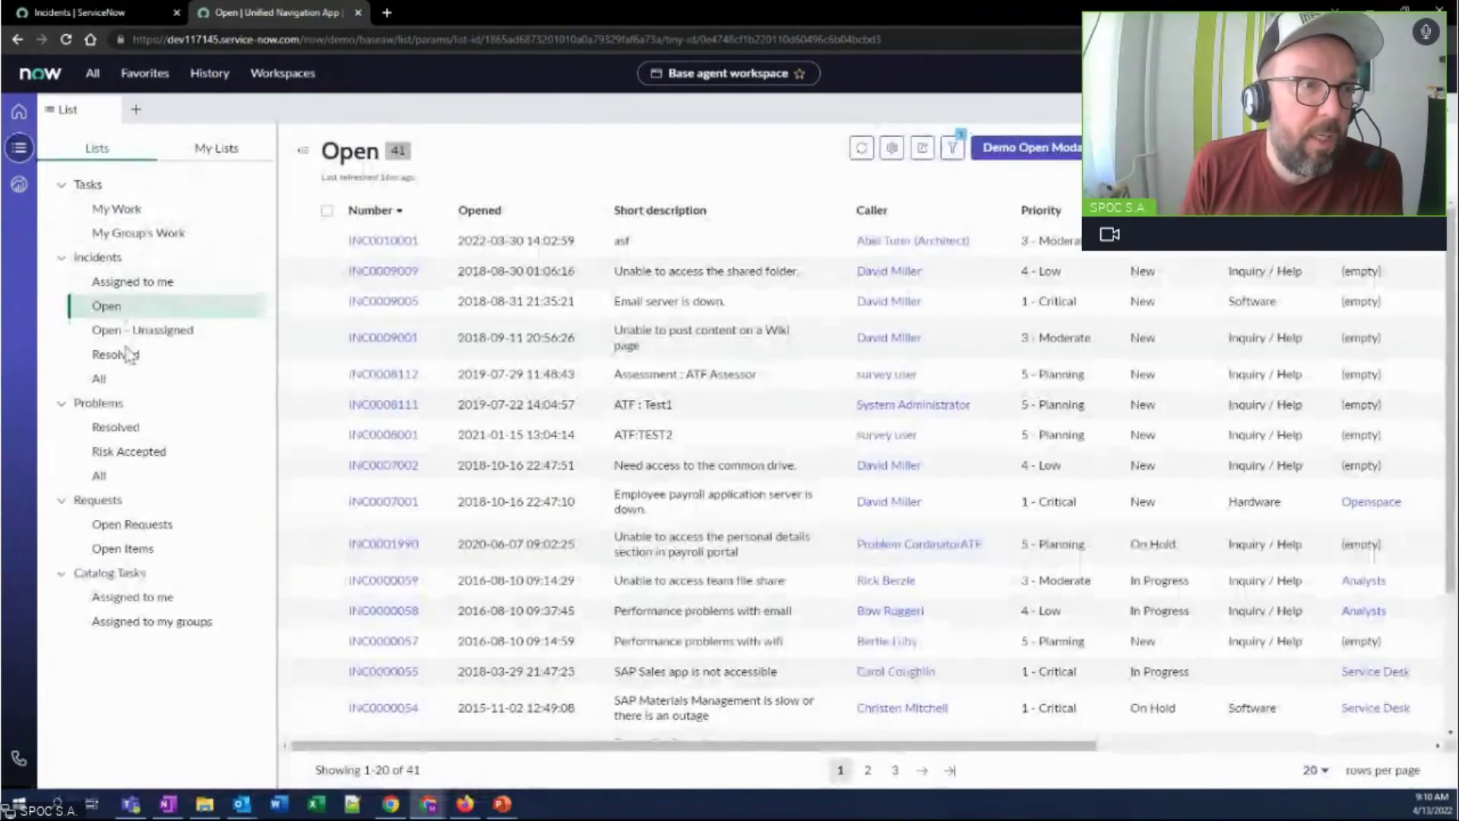
left_click(118, 306)
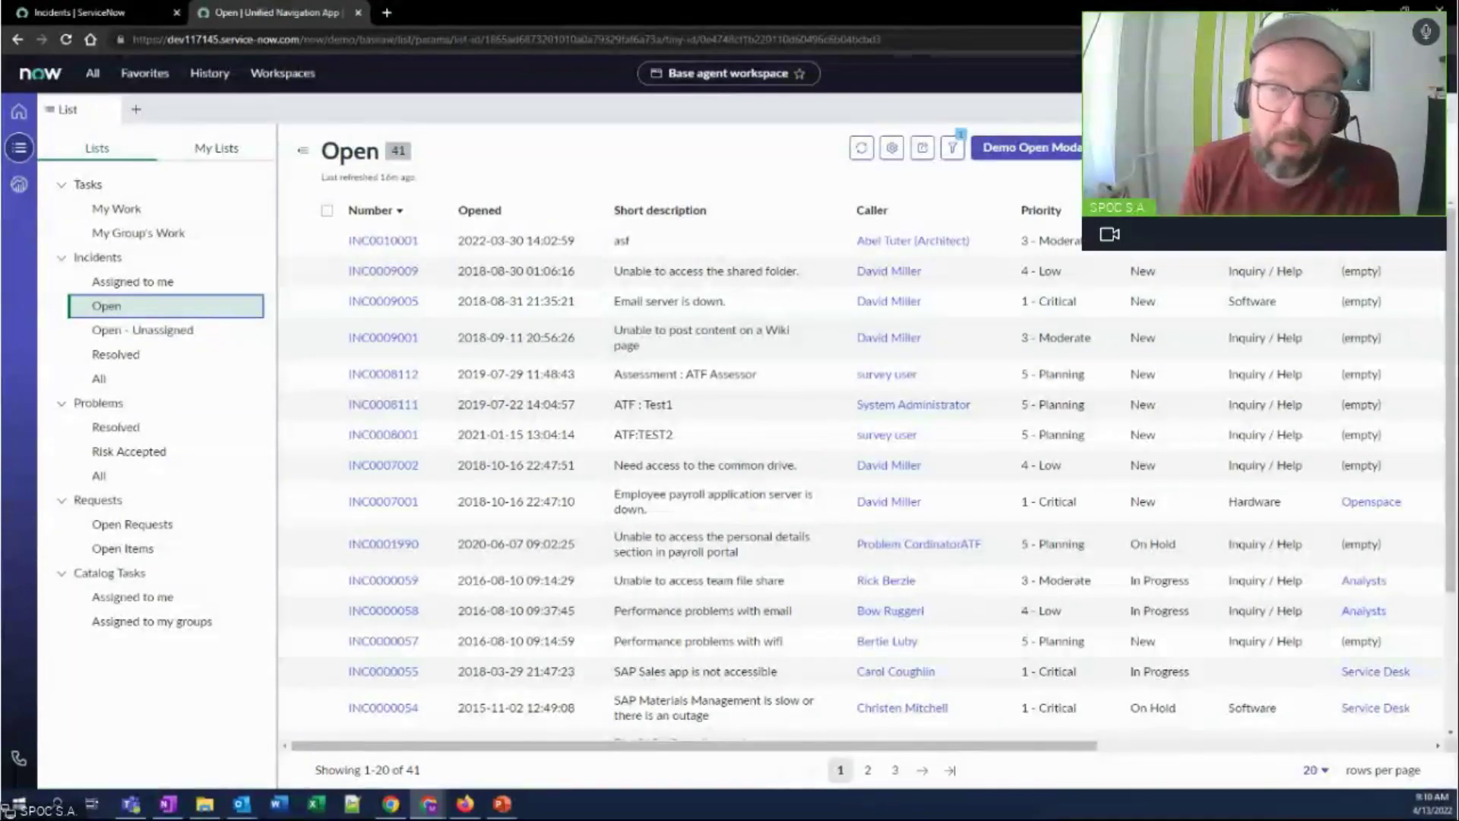
Step: Set the interface theme to Dark in the profile Preferences
left_click(1434, 73)
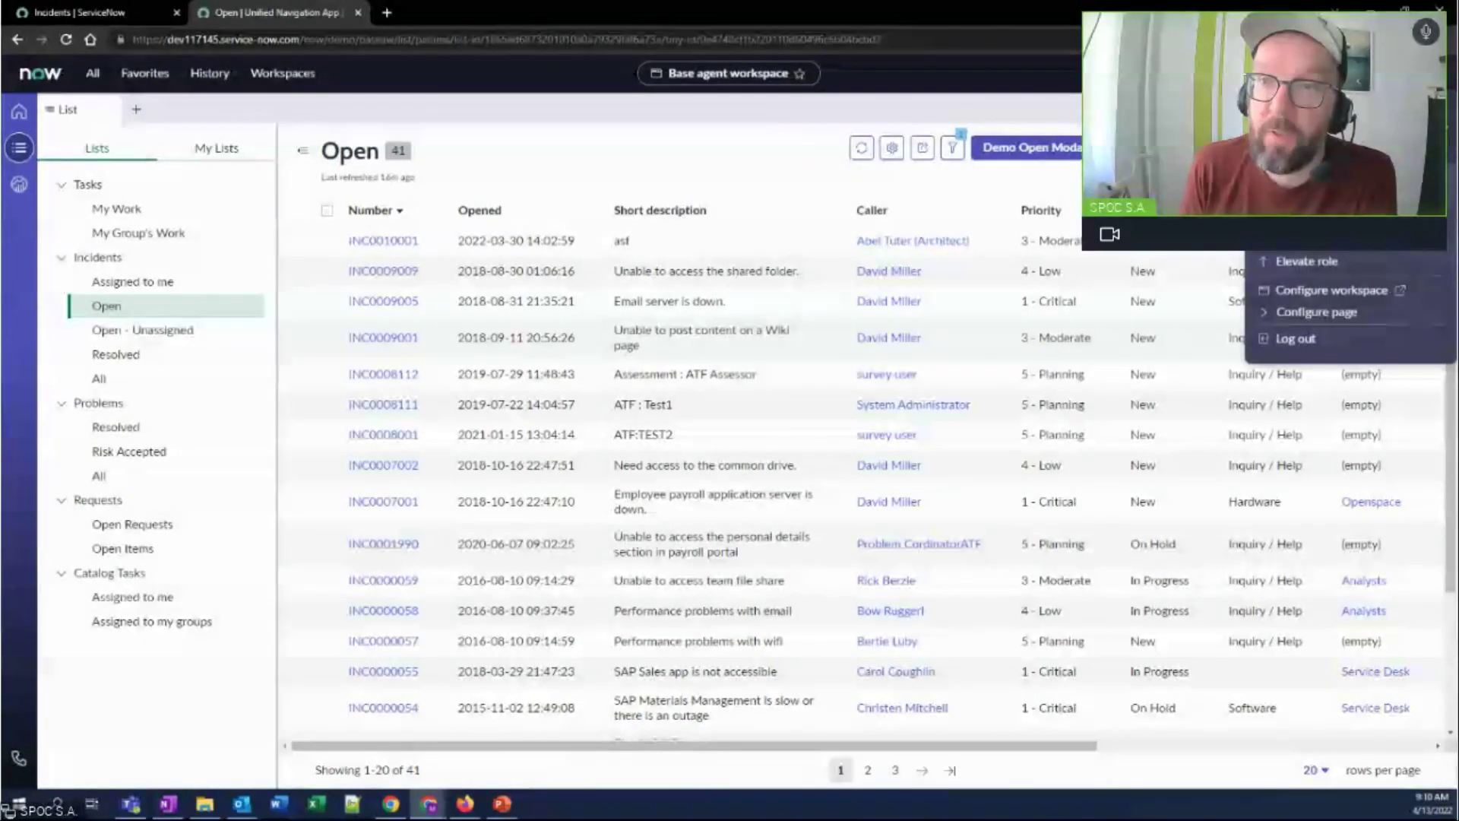
left_click(1307, 232)
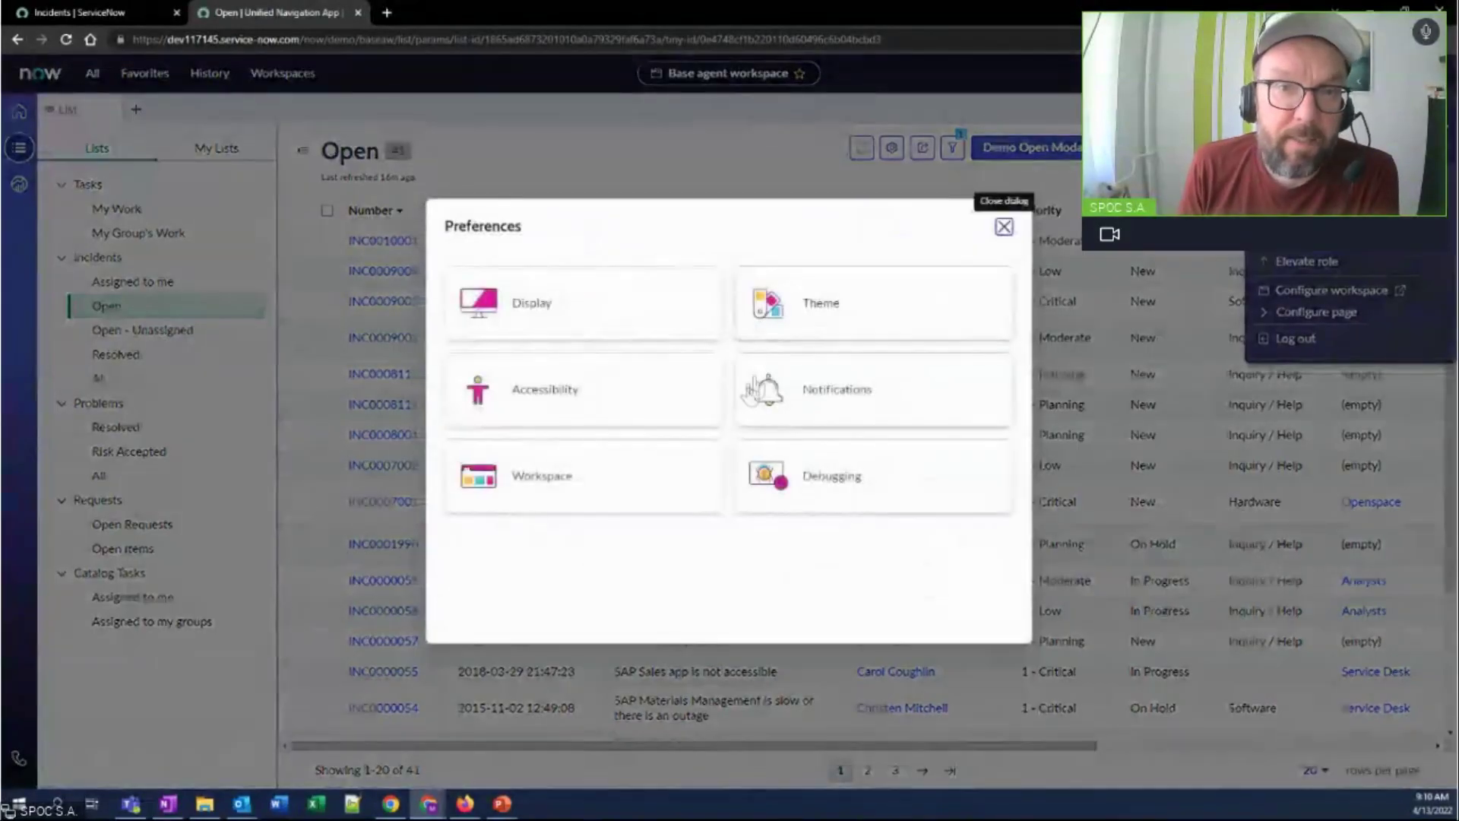
left_click(801, 322)
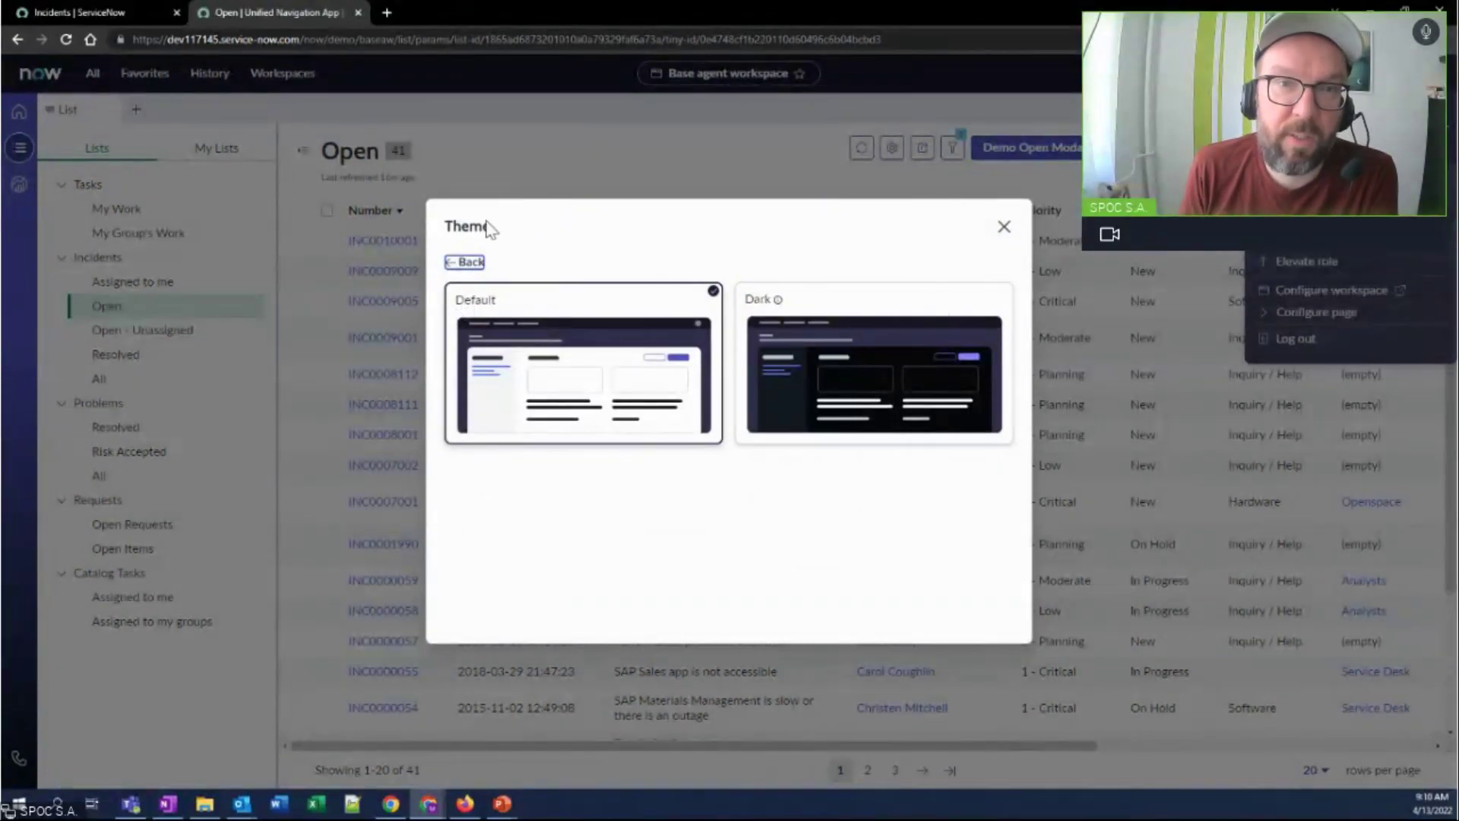
left_click(841, 364)
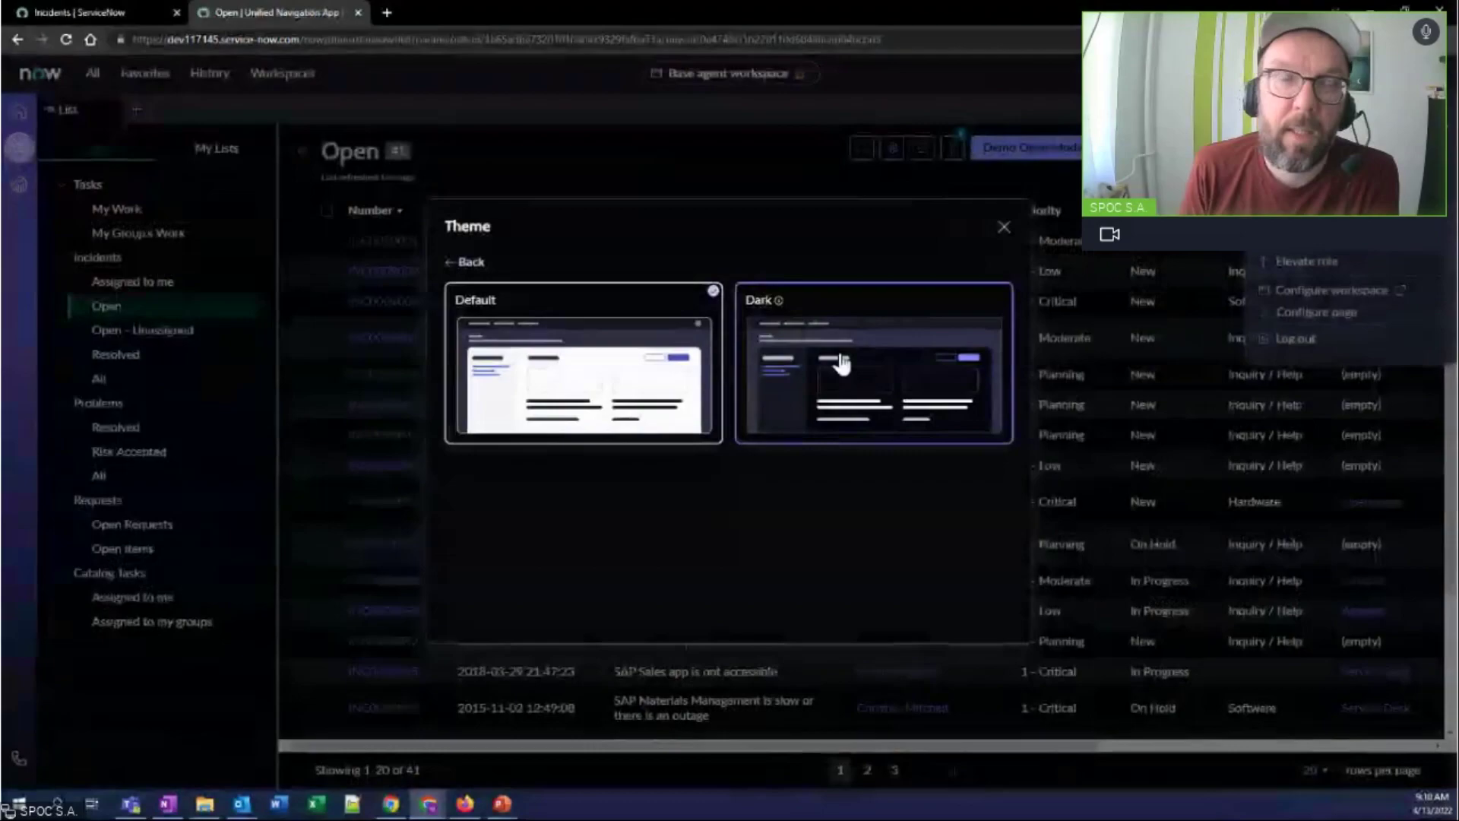
left_click(1006, 229)
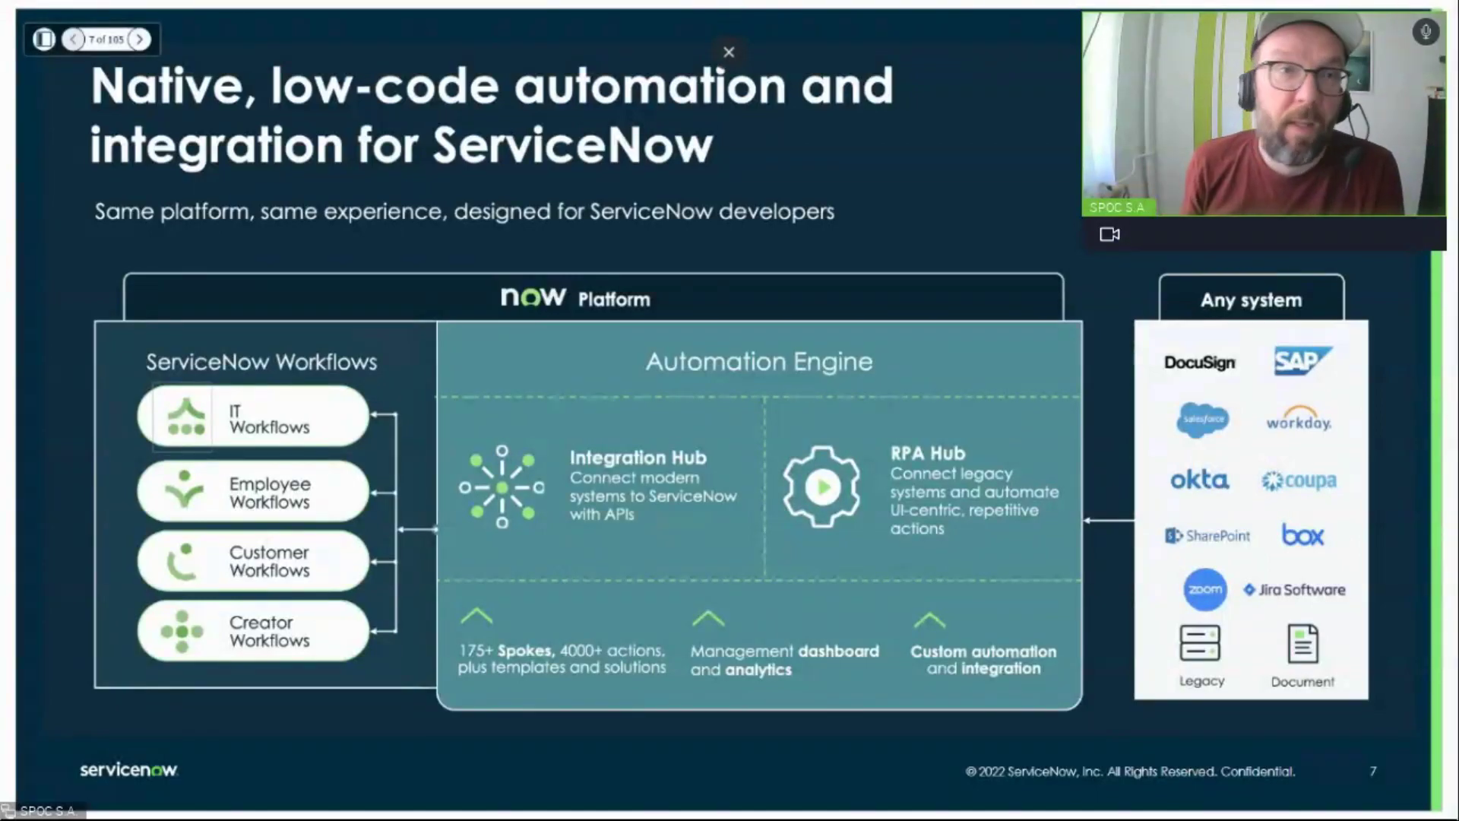
Step: Exit the full-screen slide presentation and switch to the Flow Designer tab
key("Escape")
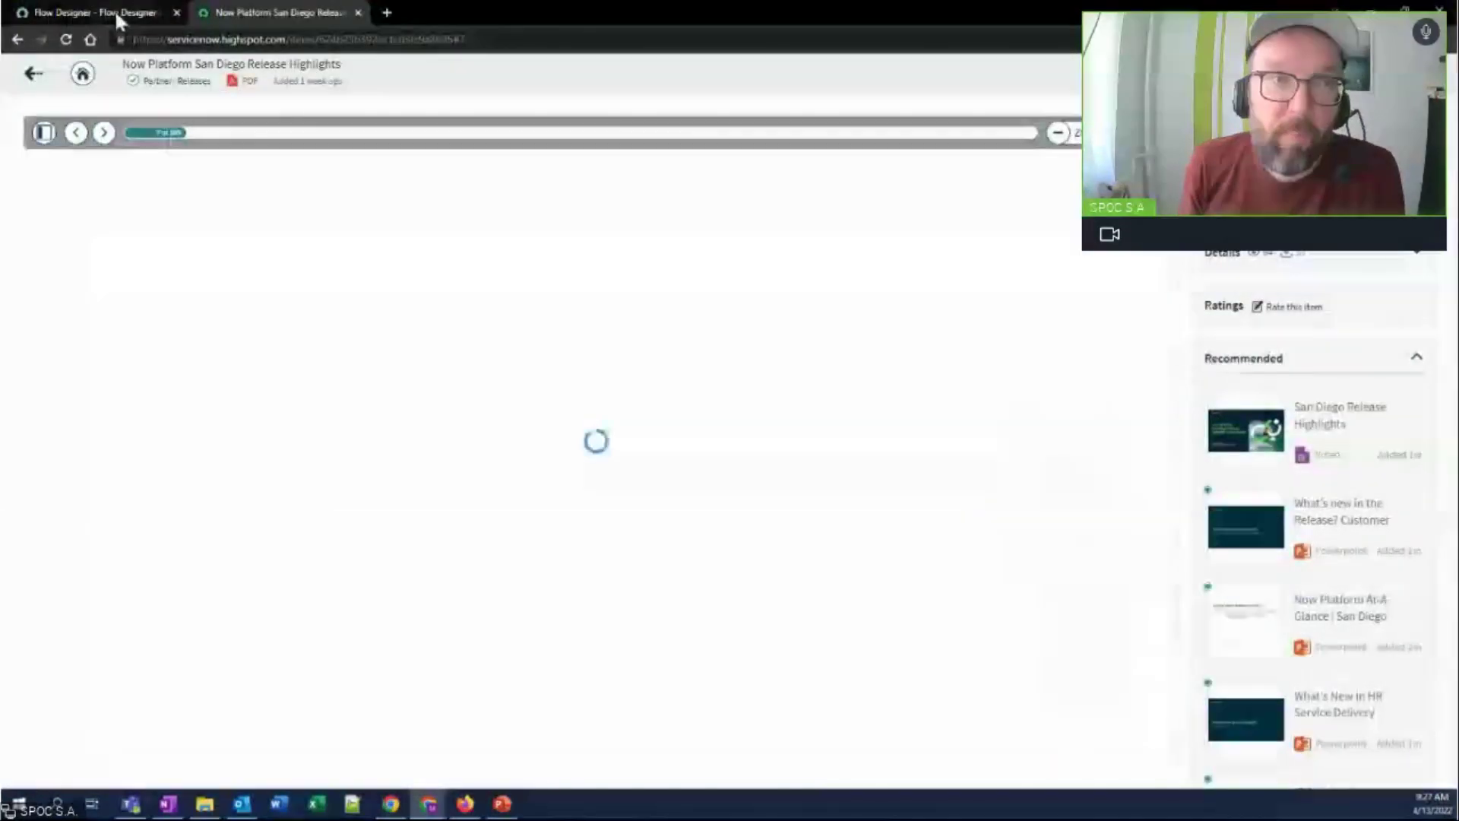
left_click(116, 11)
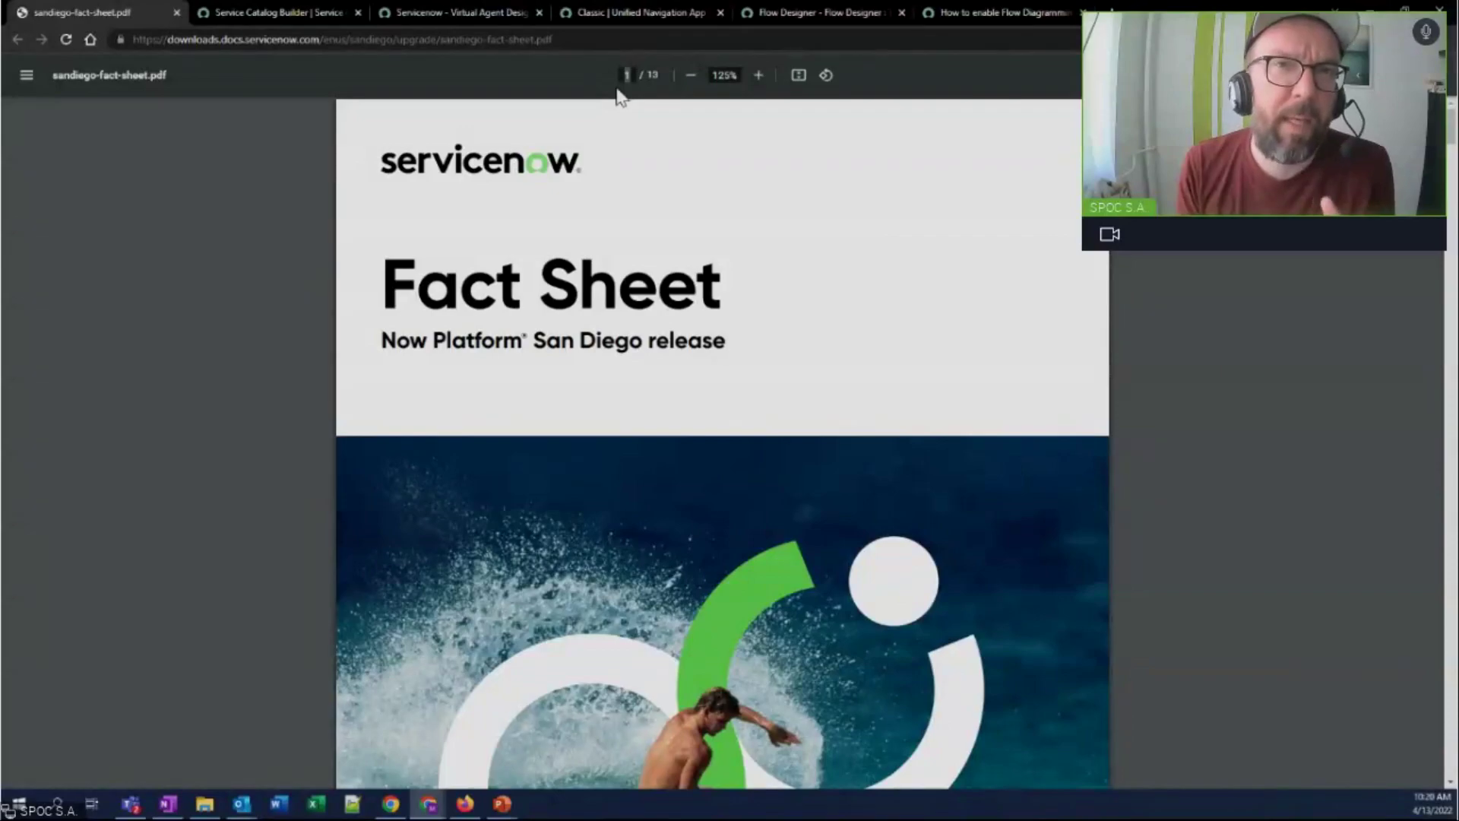
Step: Jump the fact sheet to page 8, then show the Error Handling Topic flow in Virtual Agent Designer
type("8")
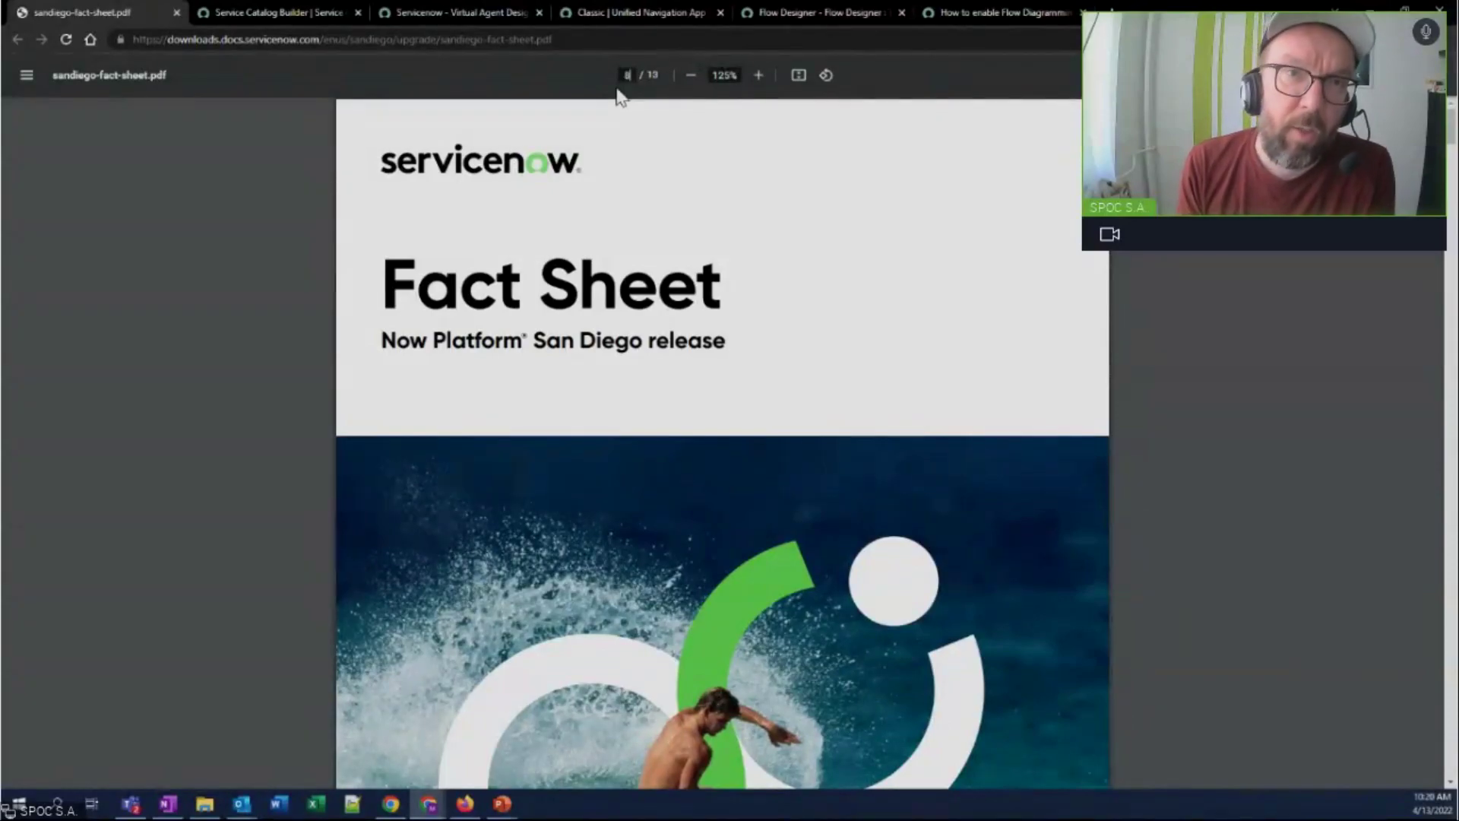
key("Return")
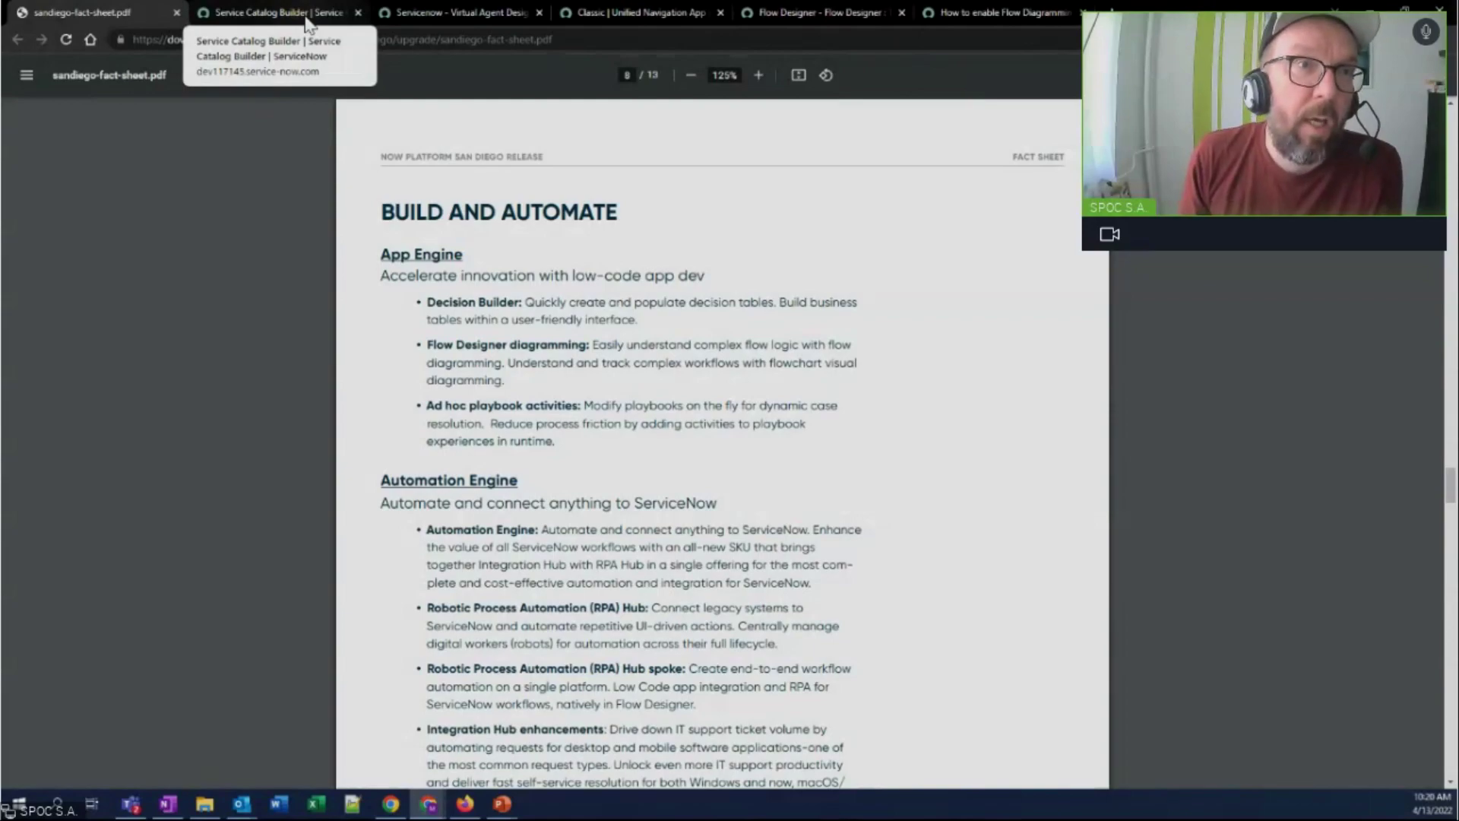
left_click(307, 22)
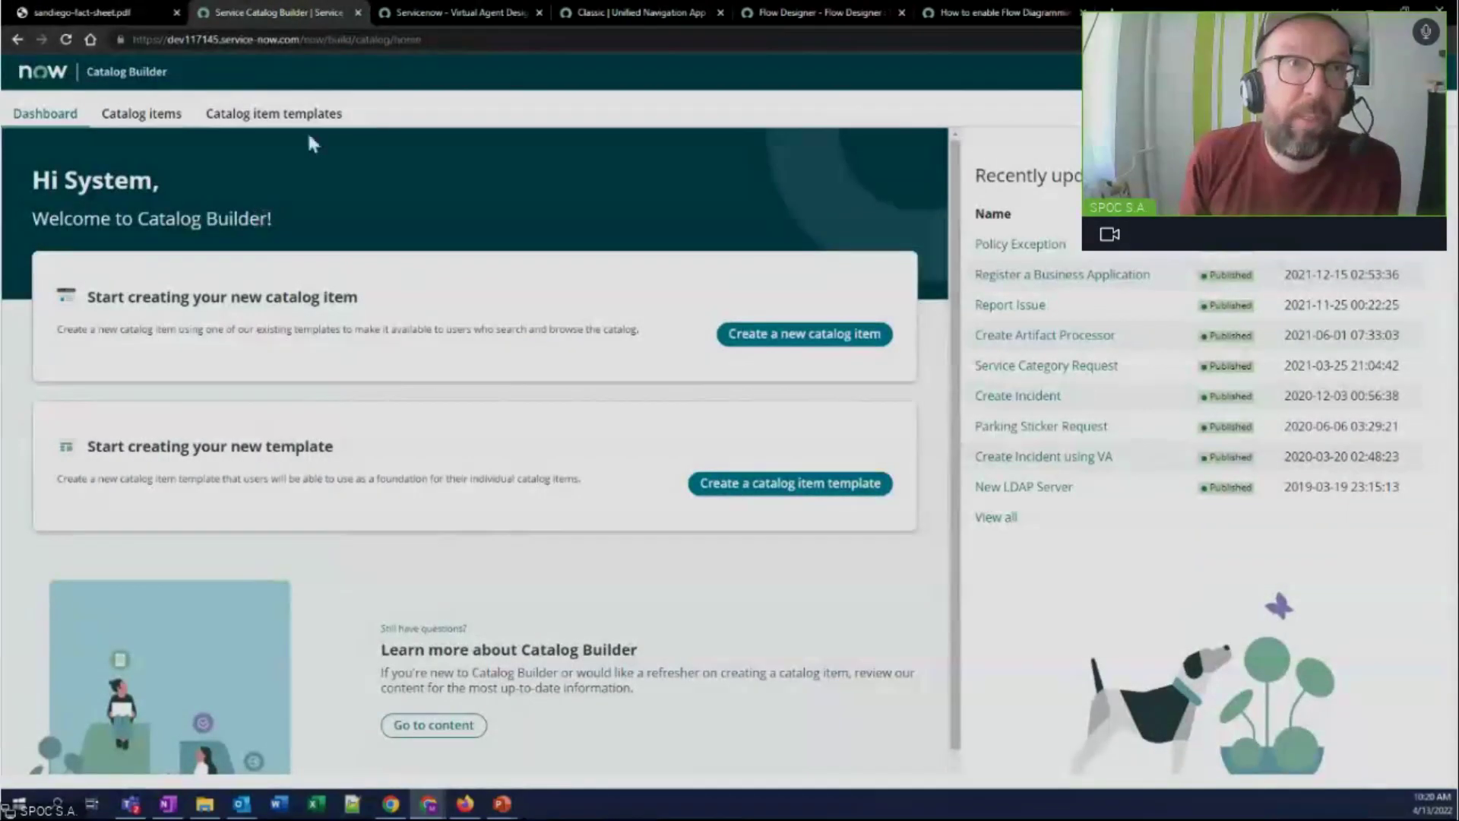
left_click(427, 12)
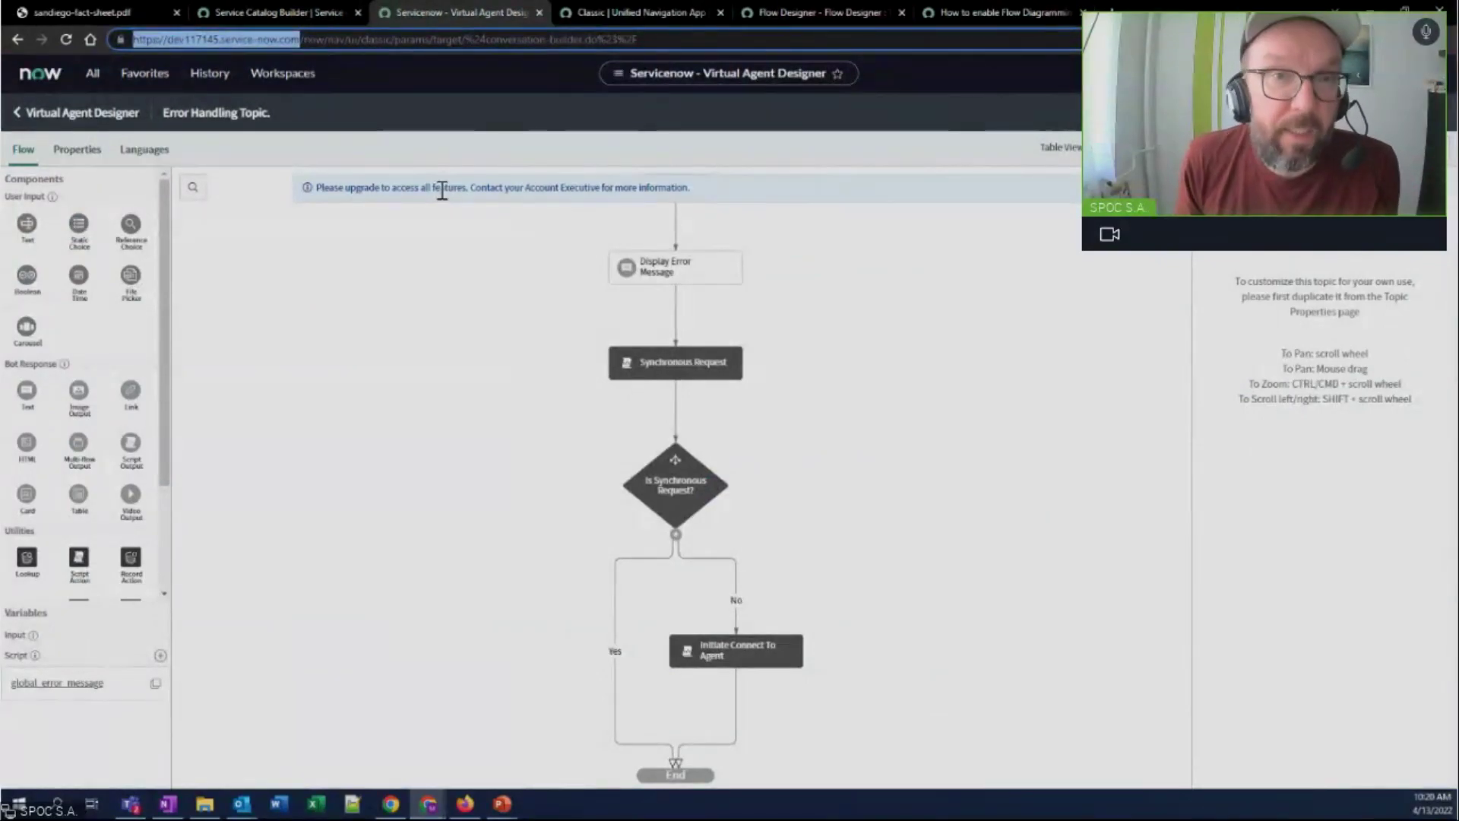
Step: Show App Engine Studio's 'Build apps fast' page in the Unified Navigation tab
left_click(620, 12)
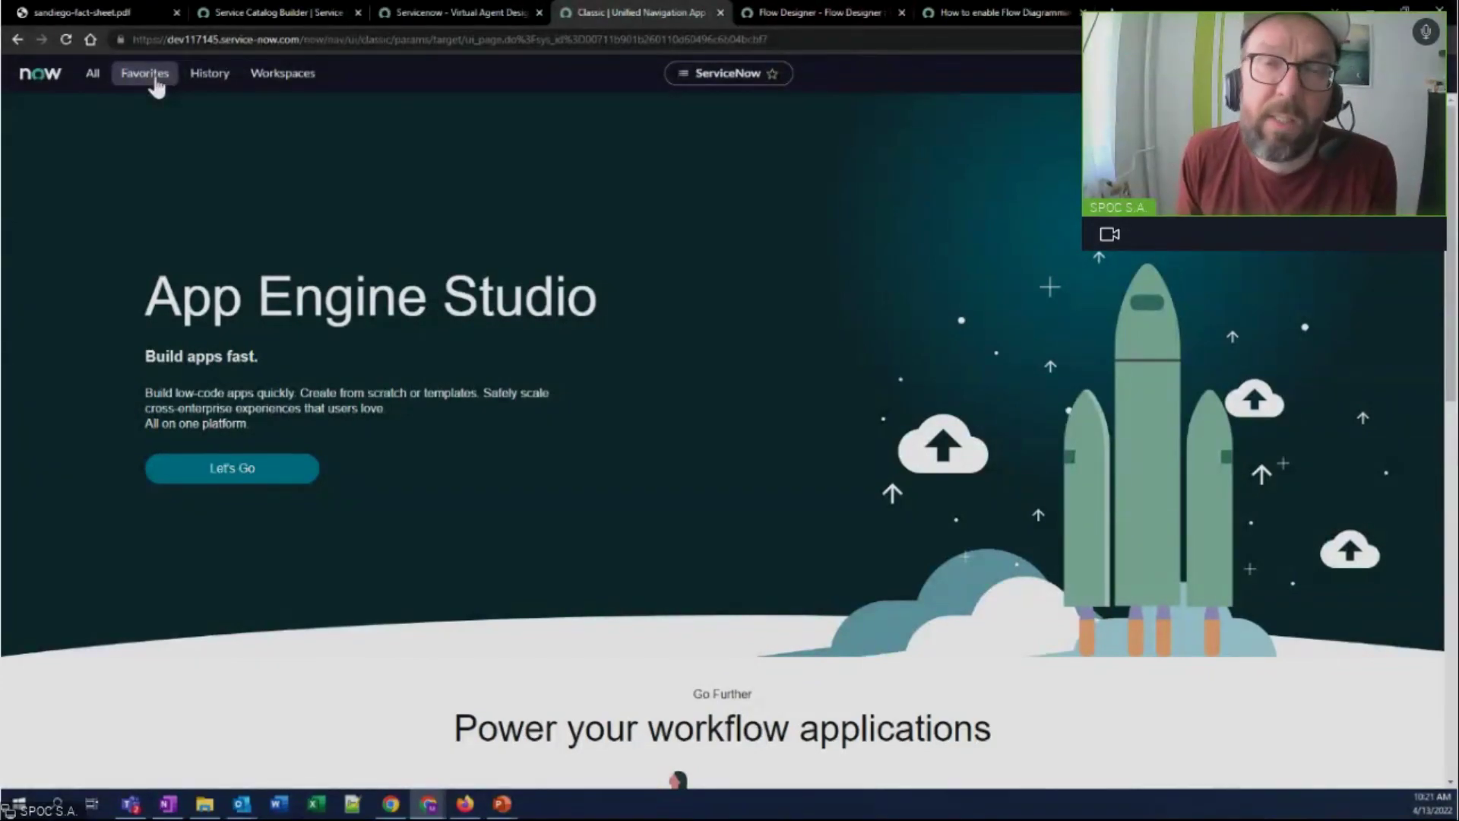
Step: Return to sandiego-fact-sheet.pdf at page 8's App Engine features
left_click(83, 14)
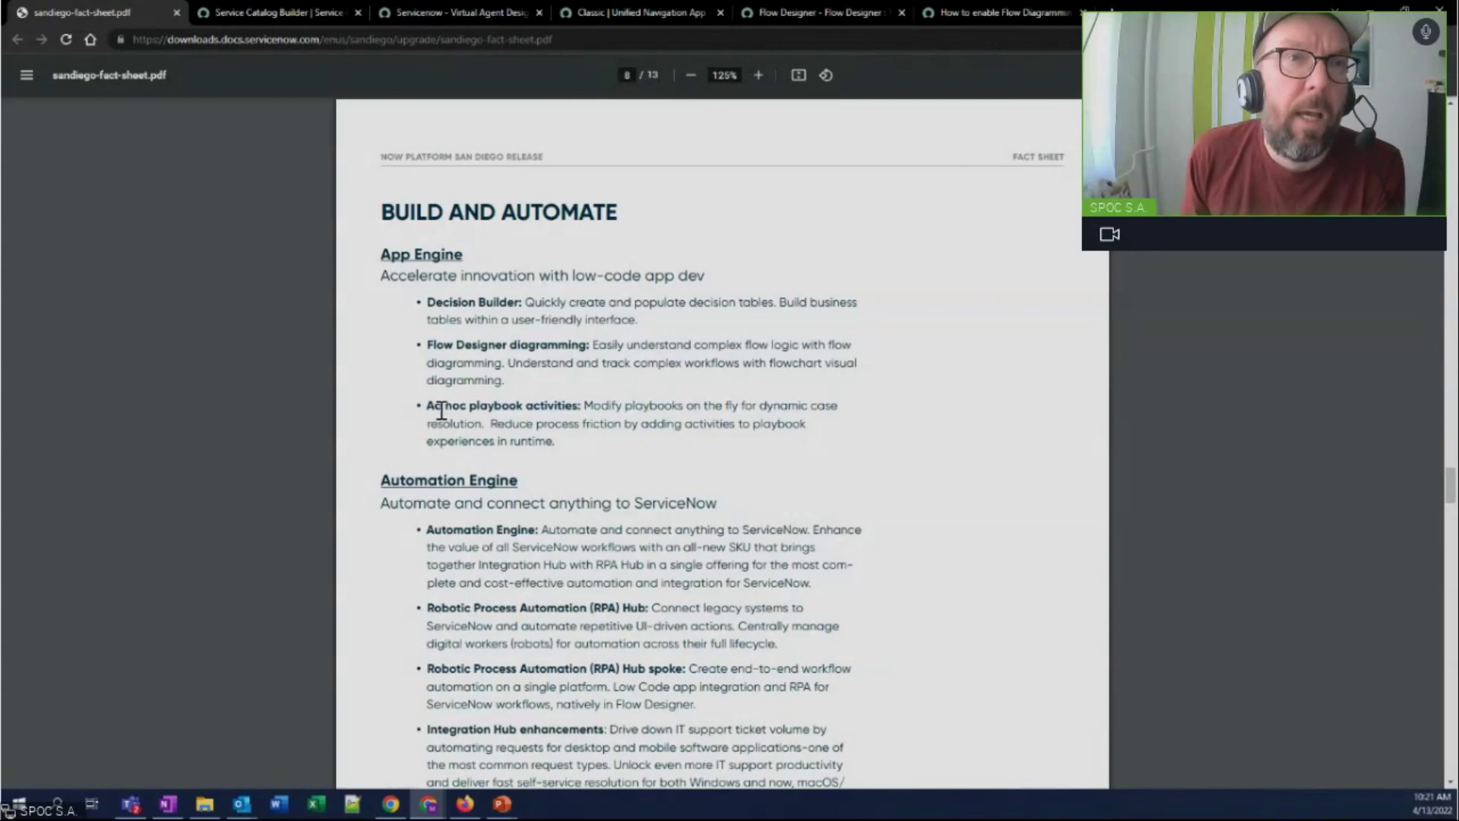
Step: Switch to the Flow Designer tab showing 'The flow to rule them all'
left_click(871, 14)
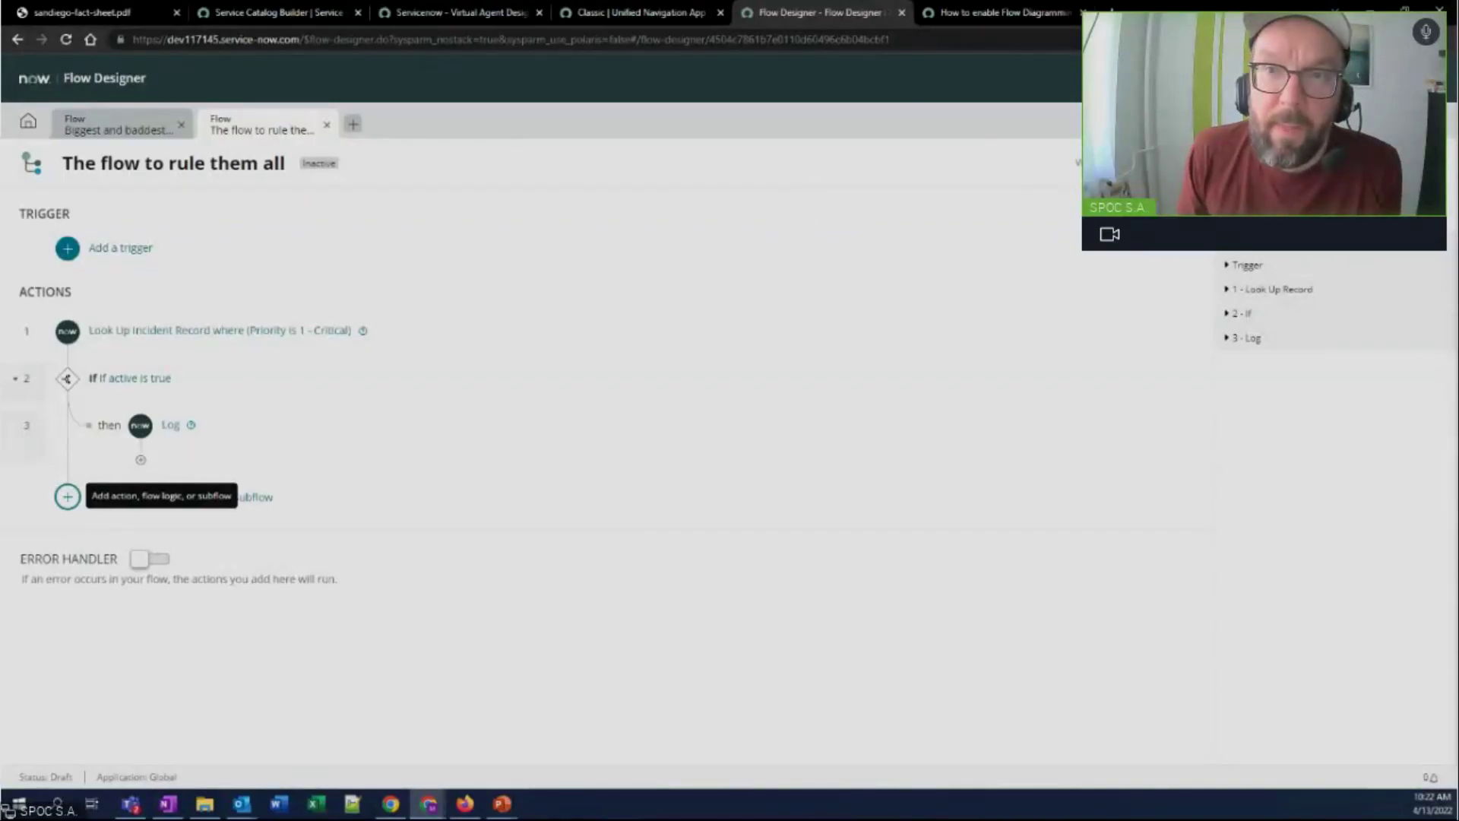
Step: Display 'The flow to rule them all' in diagram view
left_click(1078, 162)
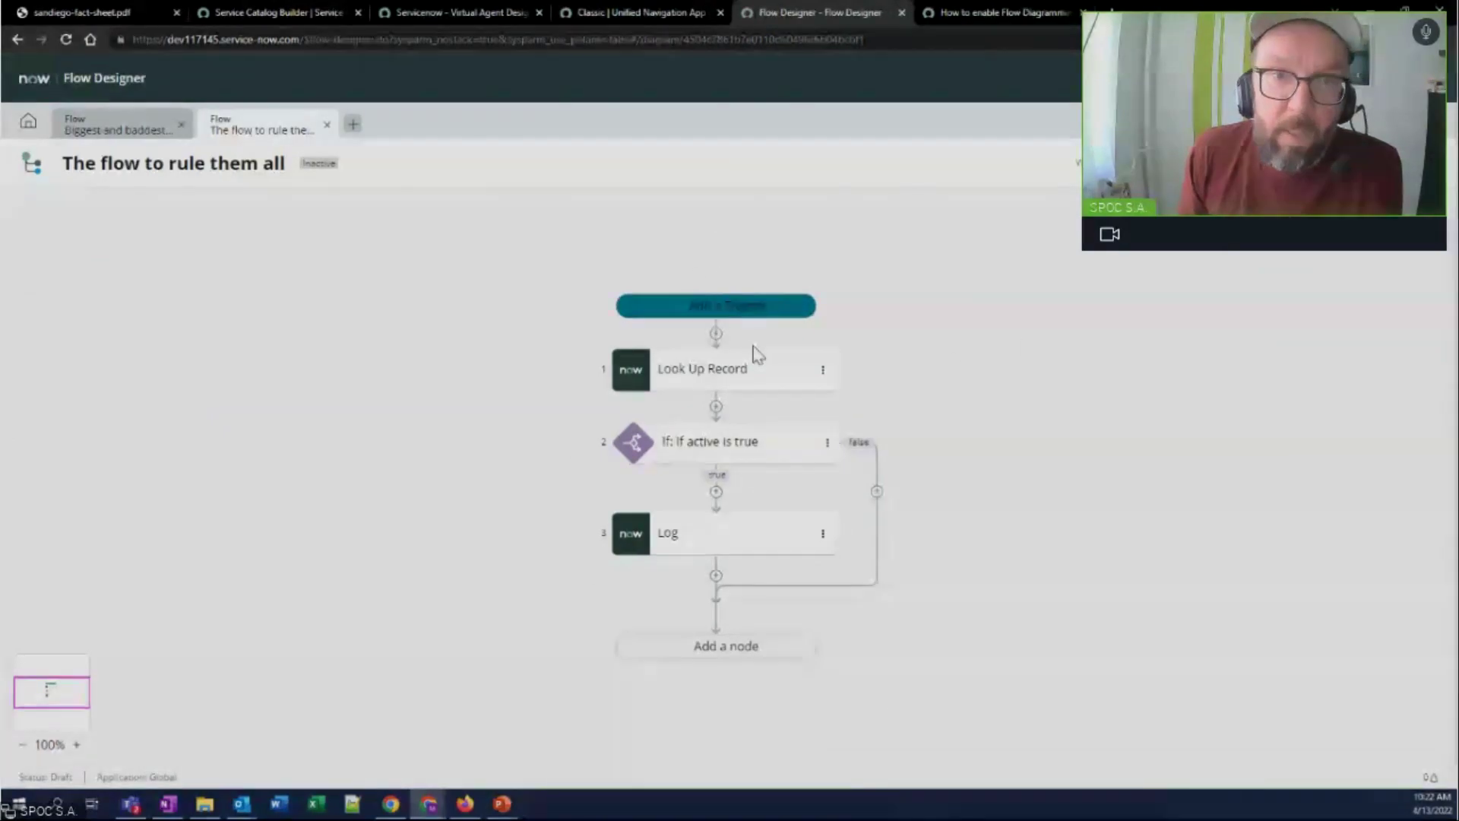
Step: Open the Look Up Record step's Action Properties in the diagram
left_click(724, 378)
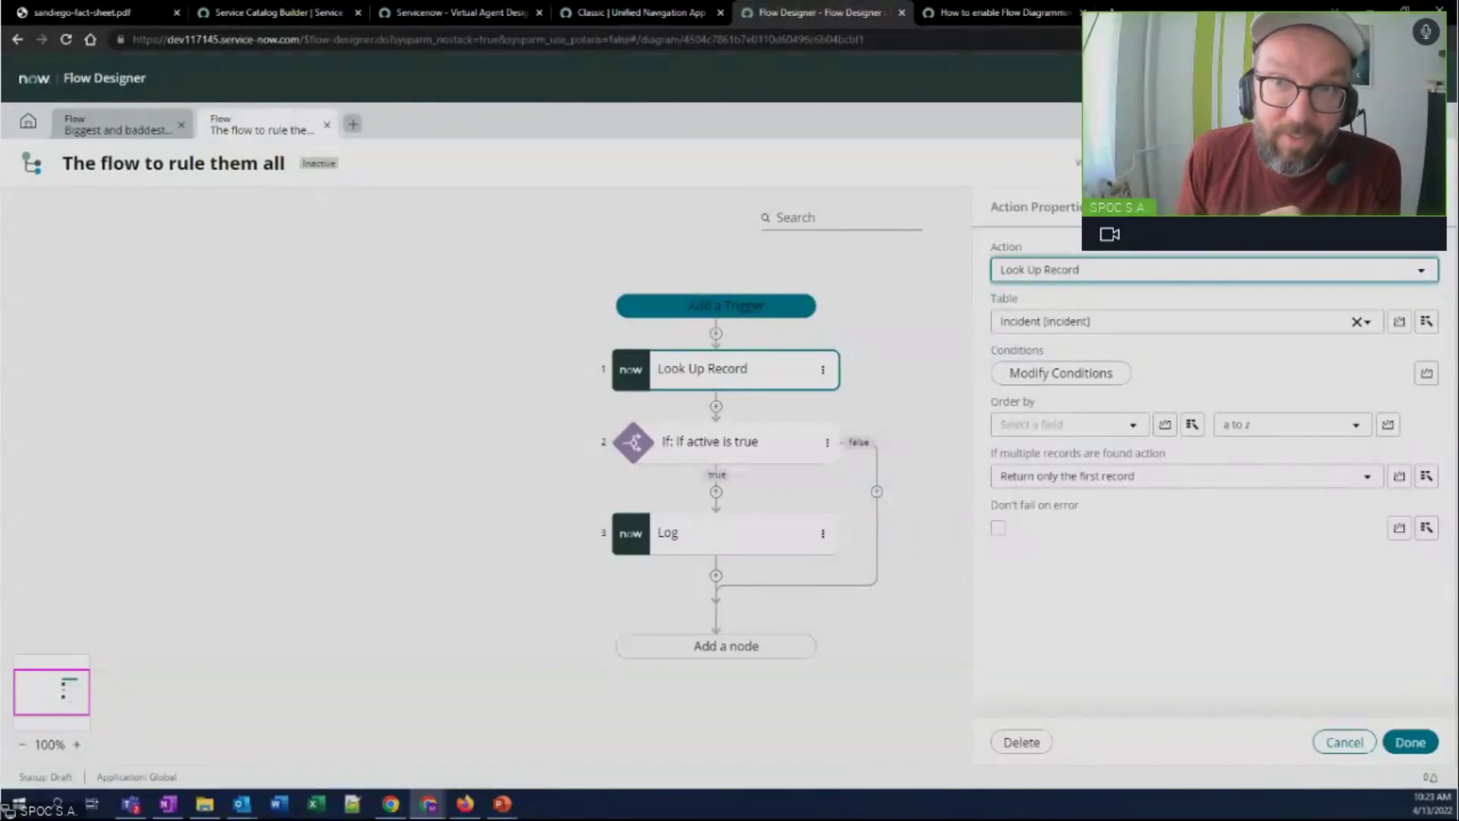
Step: Show the 'How to enable Flow Diagramming (San Diego)' community article
left_click(998, 13)
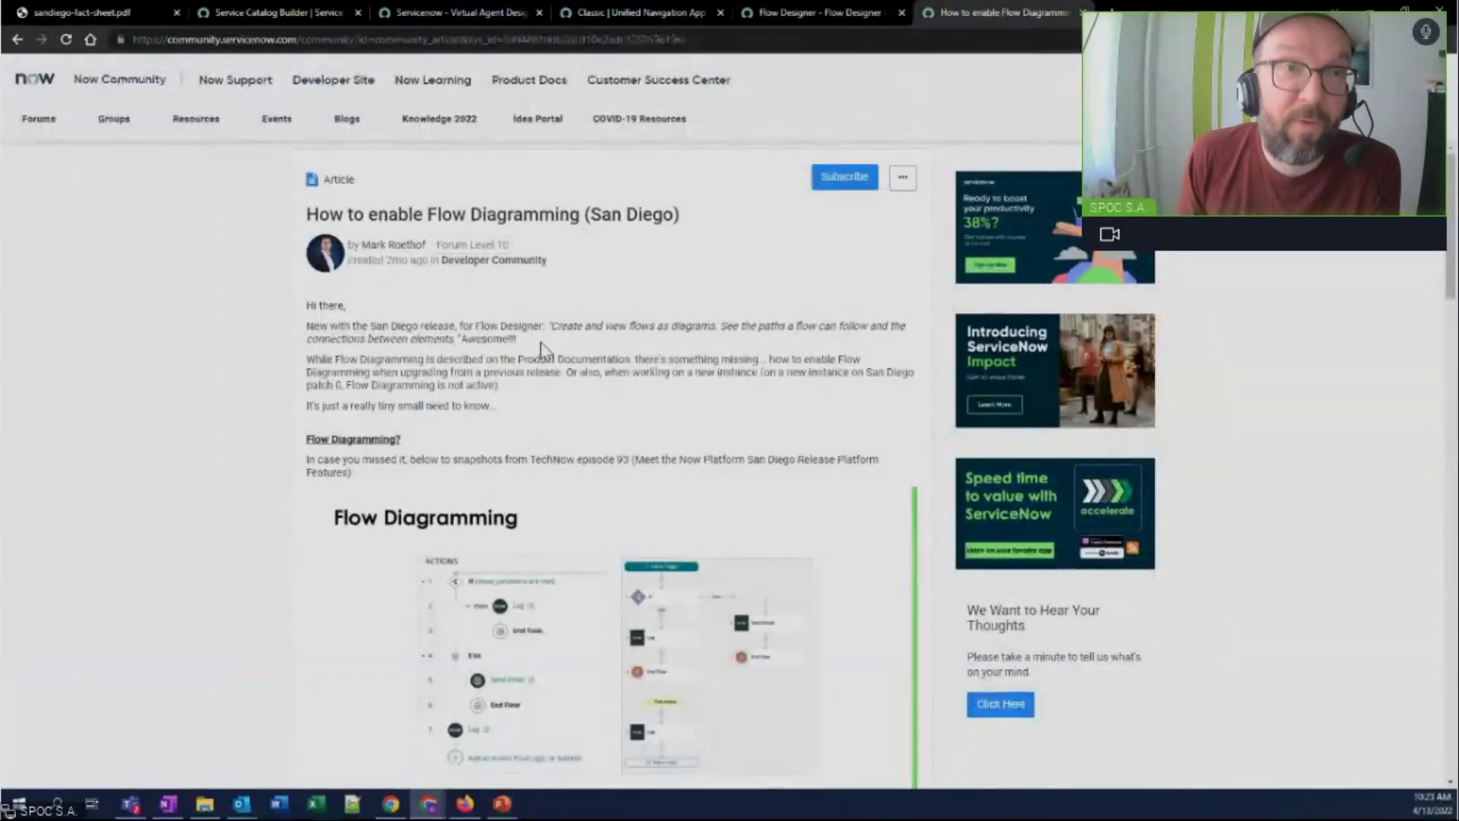
Step: Return to sandiego-fact-sheet.pdf at its cover page, page 1 of 13
mouse_move(395, 251)
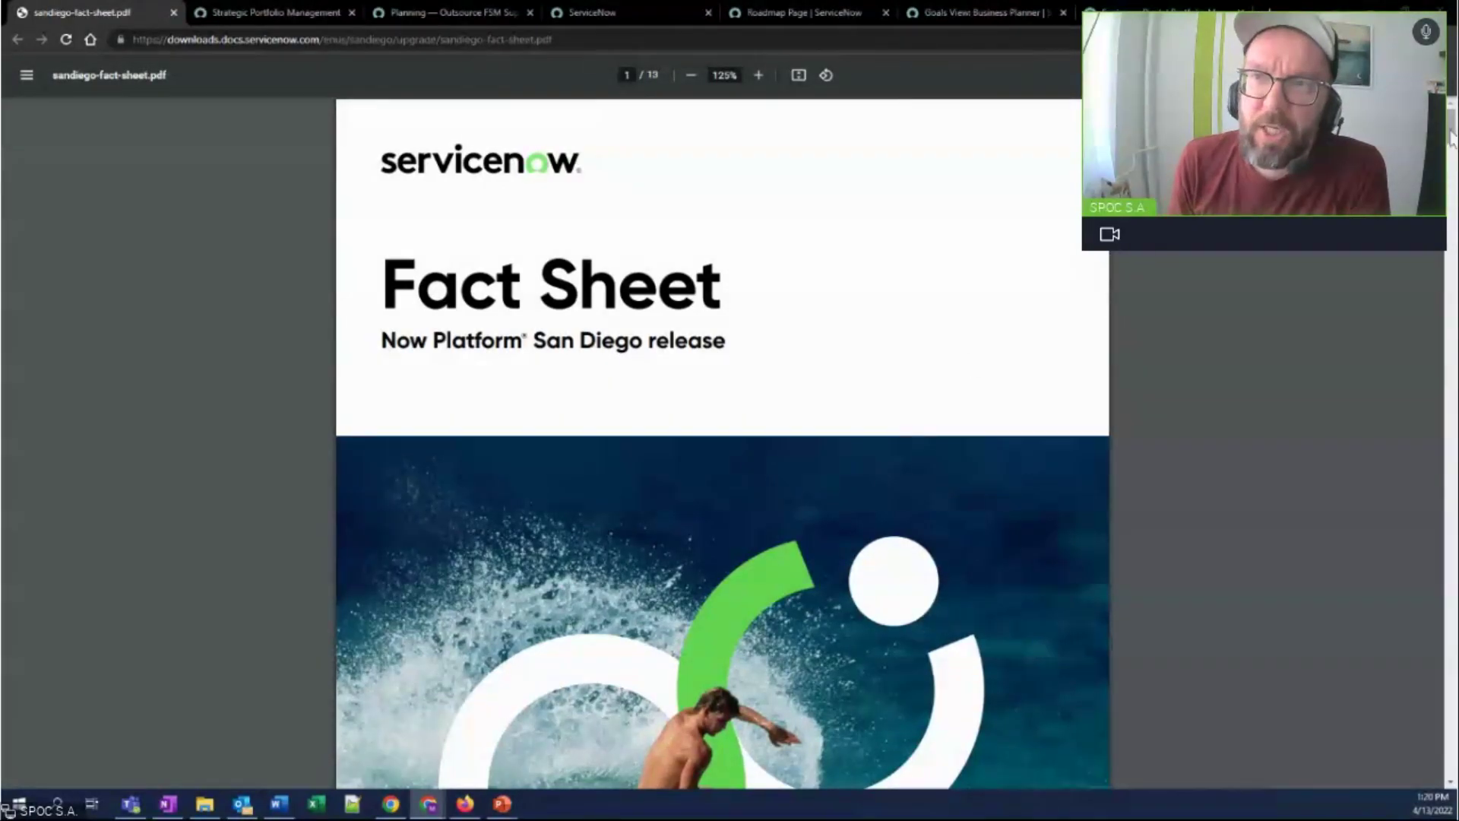
Step: Read to page 7's Strategic Portfolio Management section, then switch to the Outsource FSM Support Team planning console
left_click_drag(1452, 137, 1453, 212)
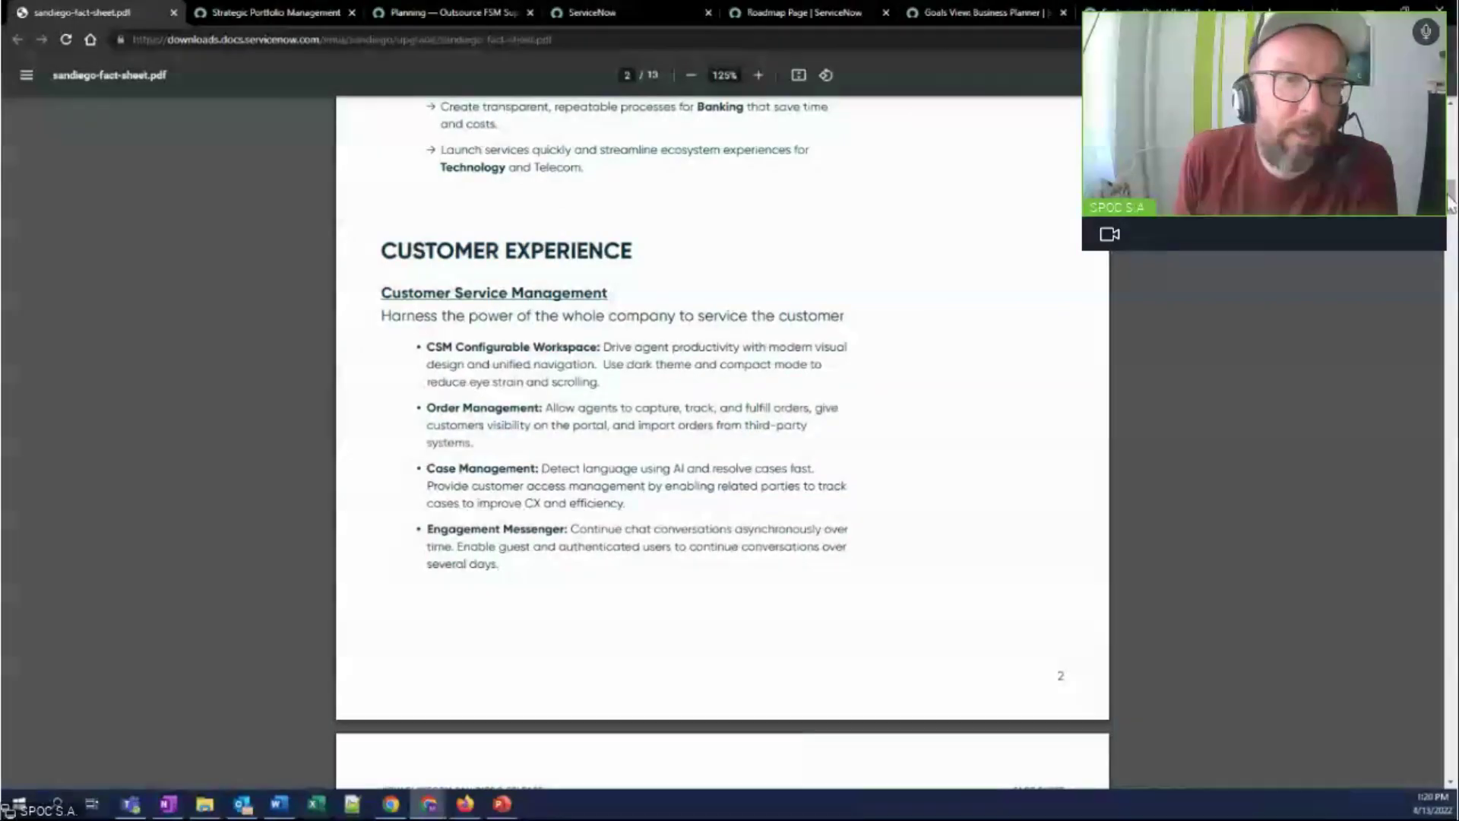
left_click_drag(1450, 202, 1451, 260)
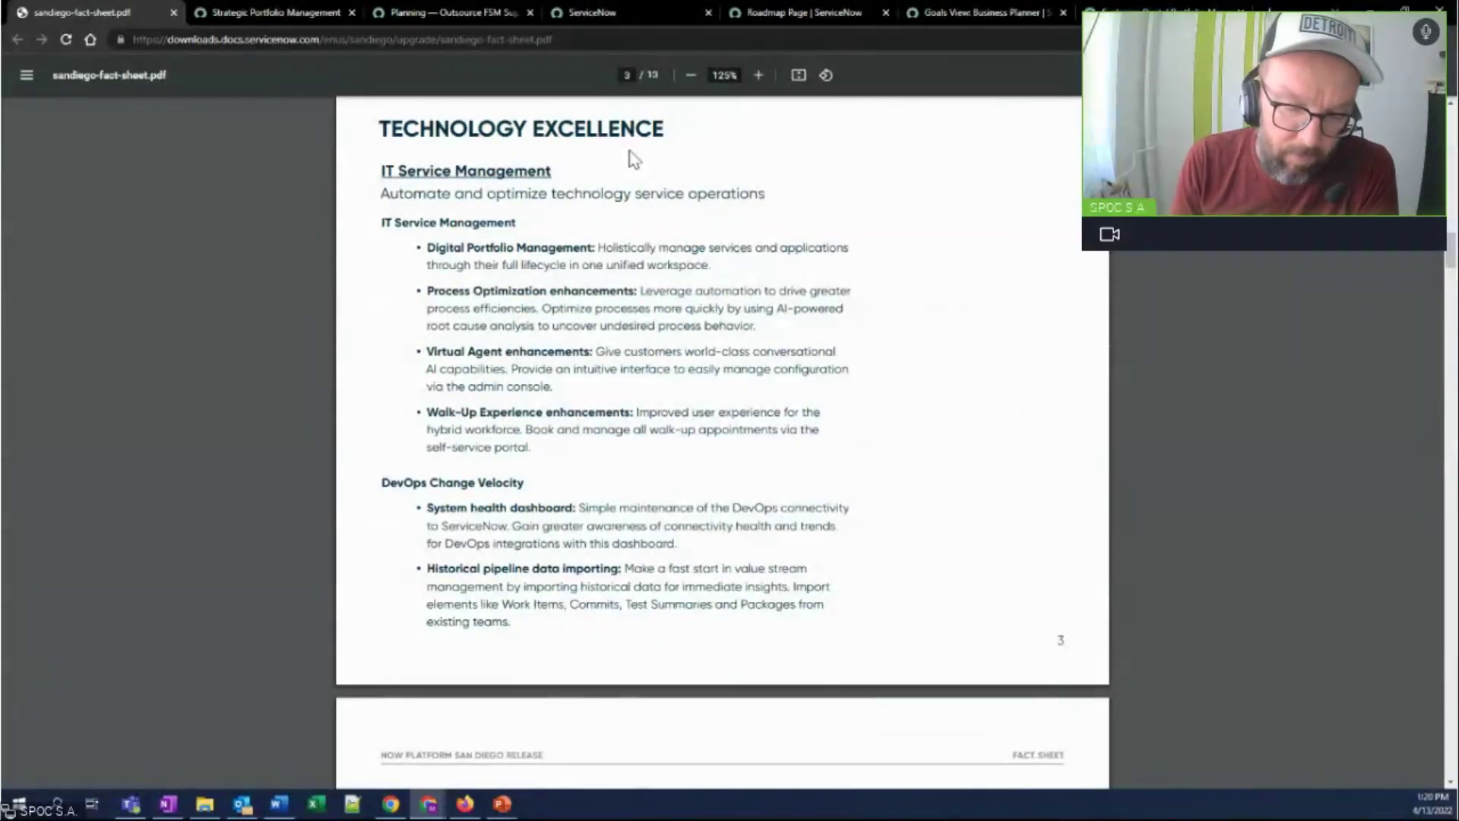
left_click(631, 76)
type("7")
key("Return")
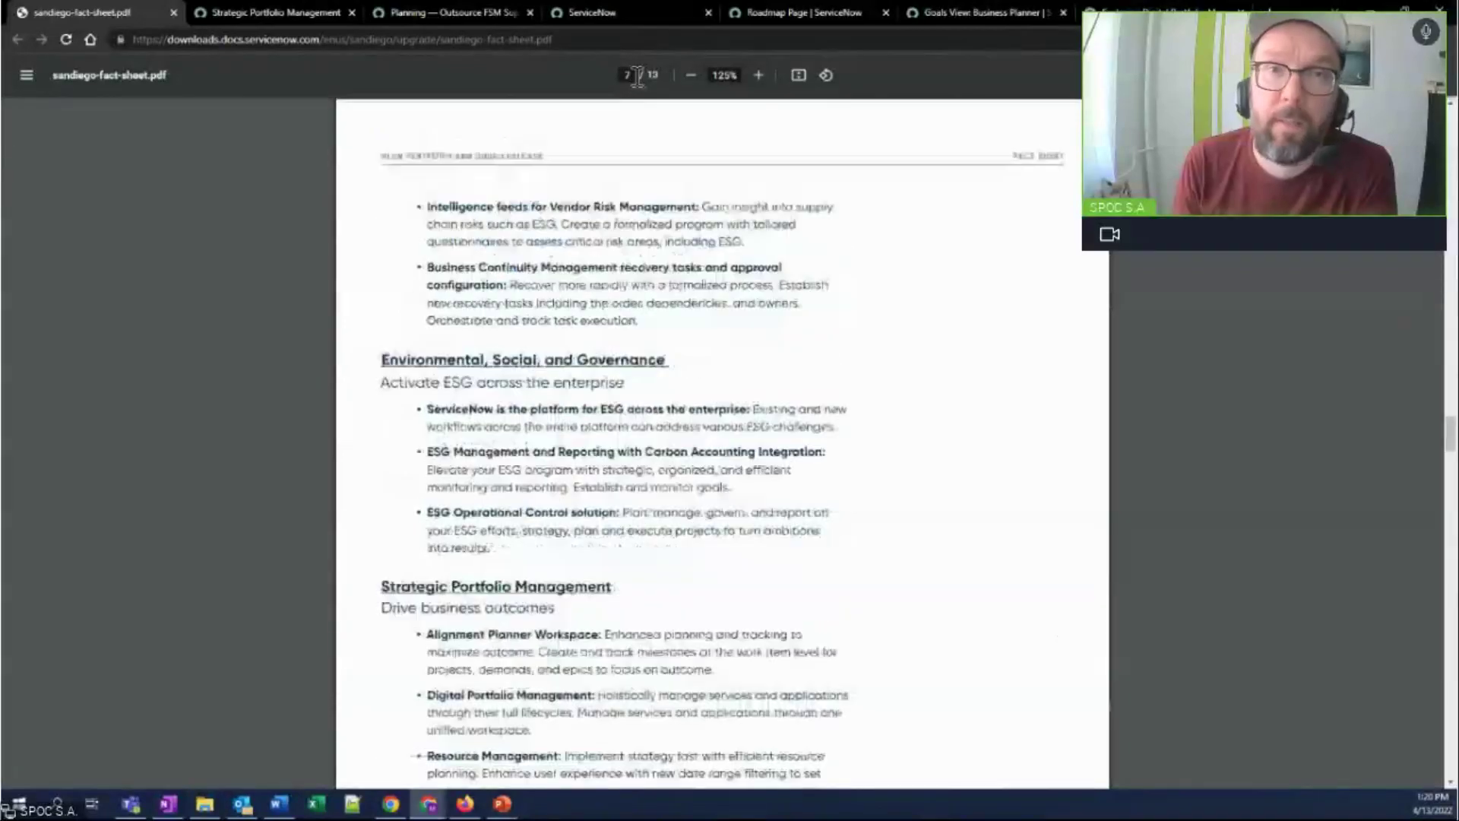
scroll(566, 300, "down", 2)
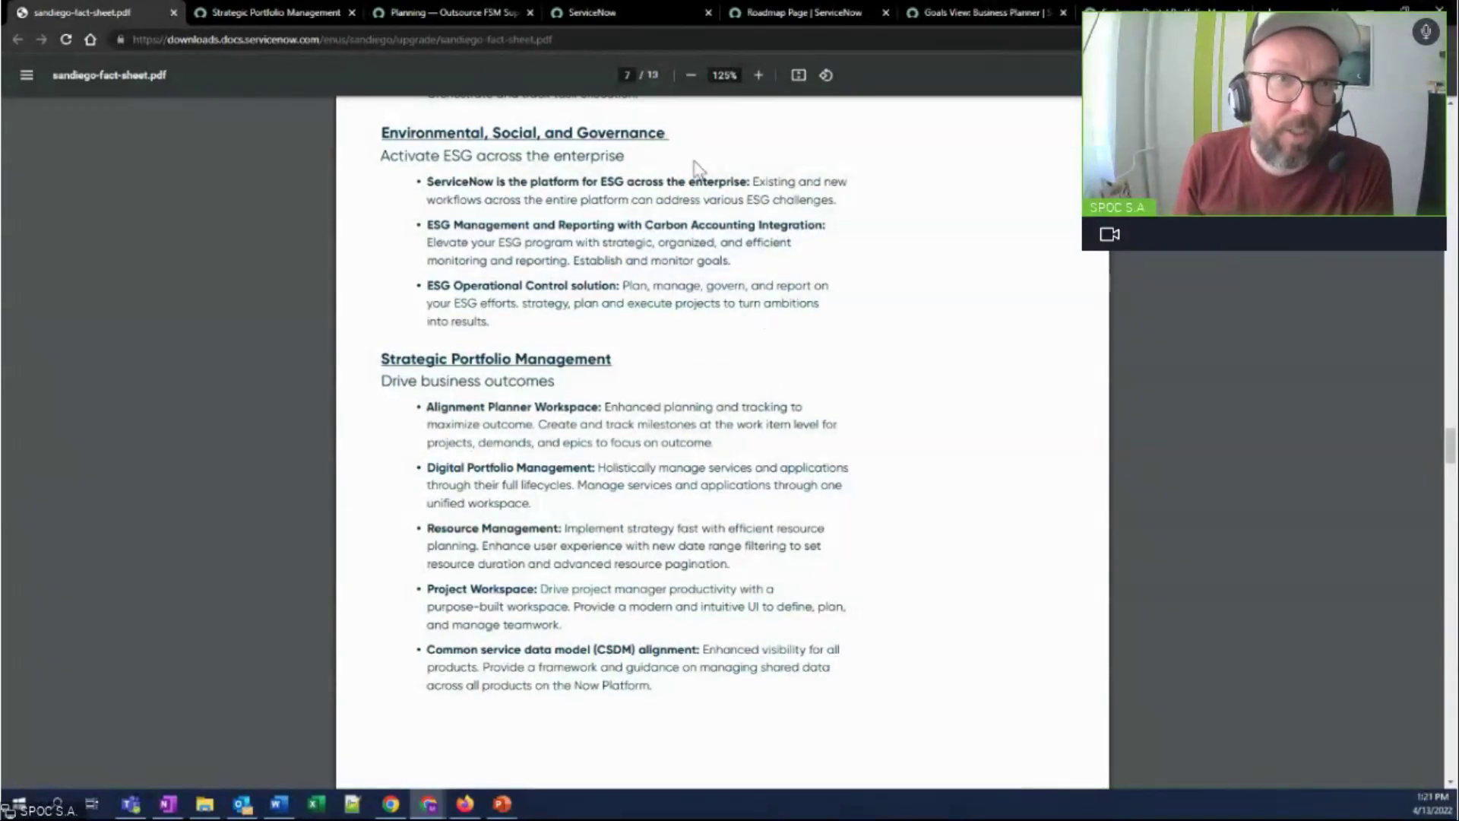
left_click(301, 11)
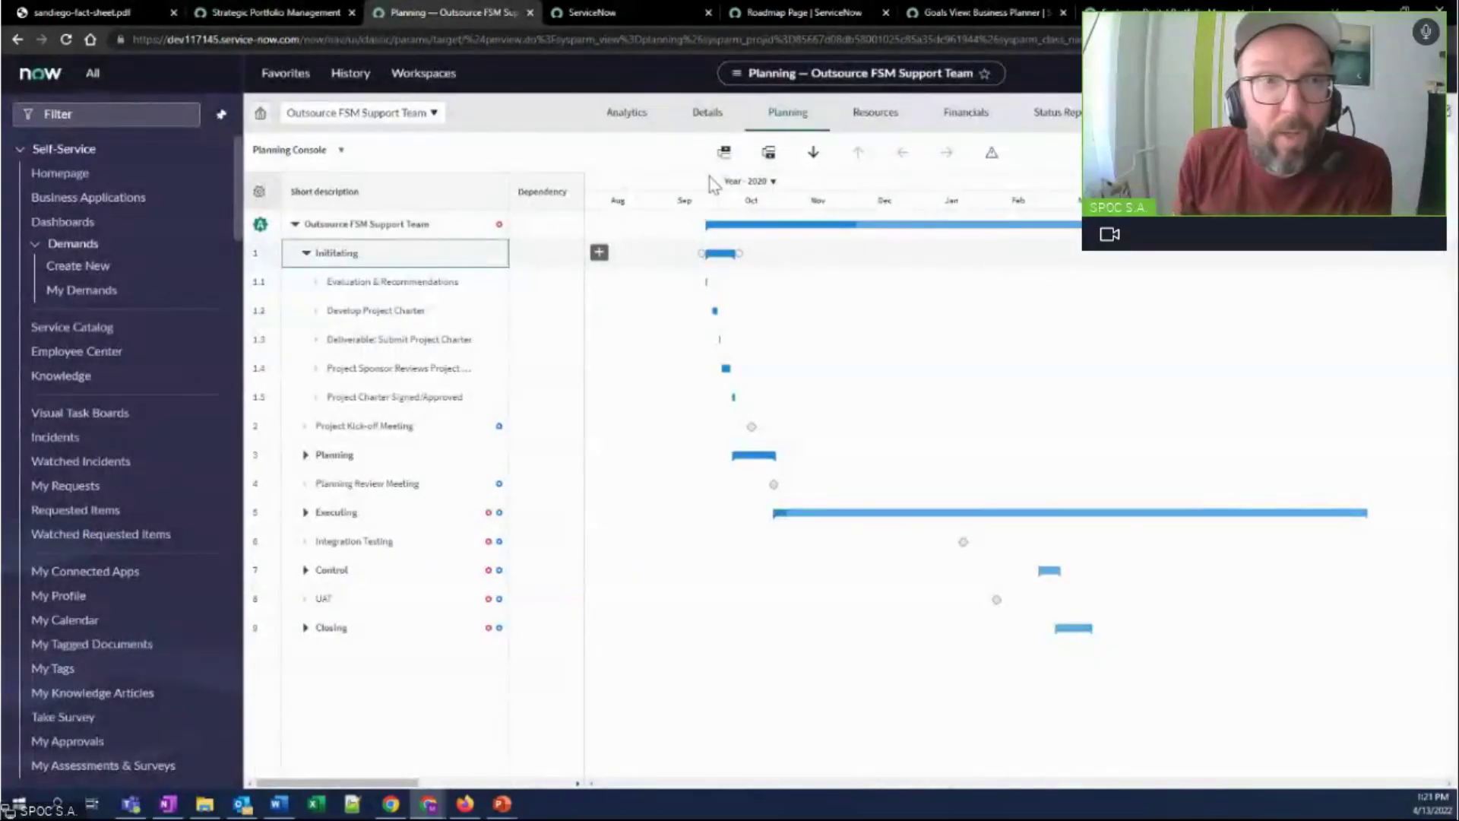
Step: Collapse and re-expand the Initiating phase, then switch to the Architects group availability heatmap
left_click(307, 255)
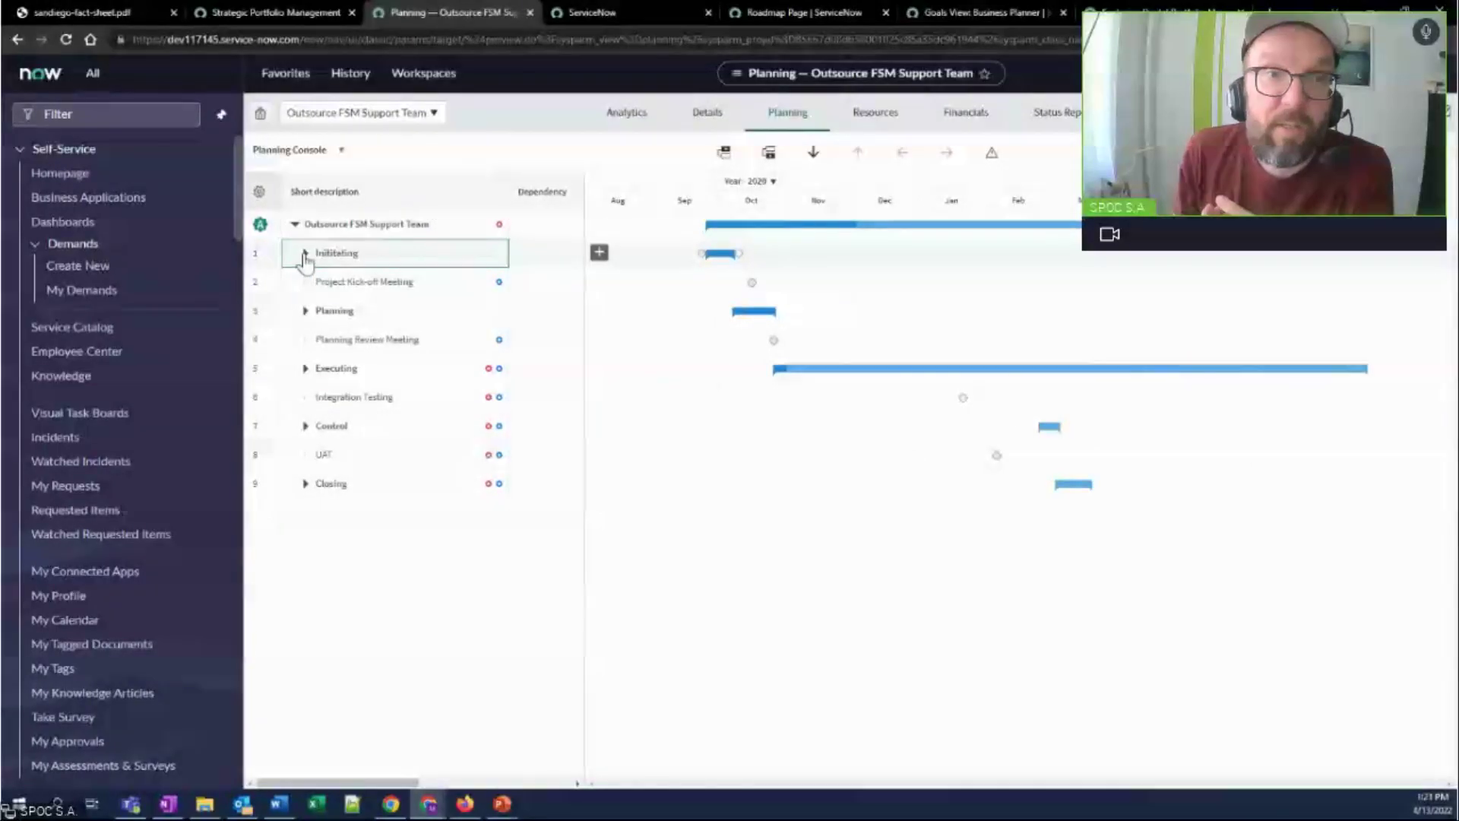
left_click(304, 254)
left_click(612, 19)
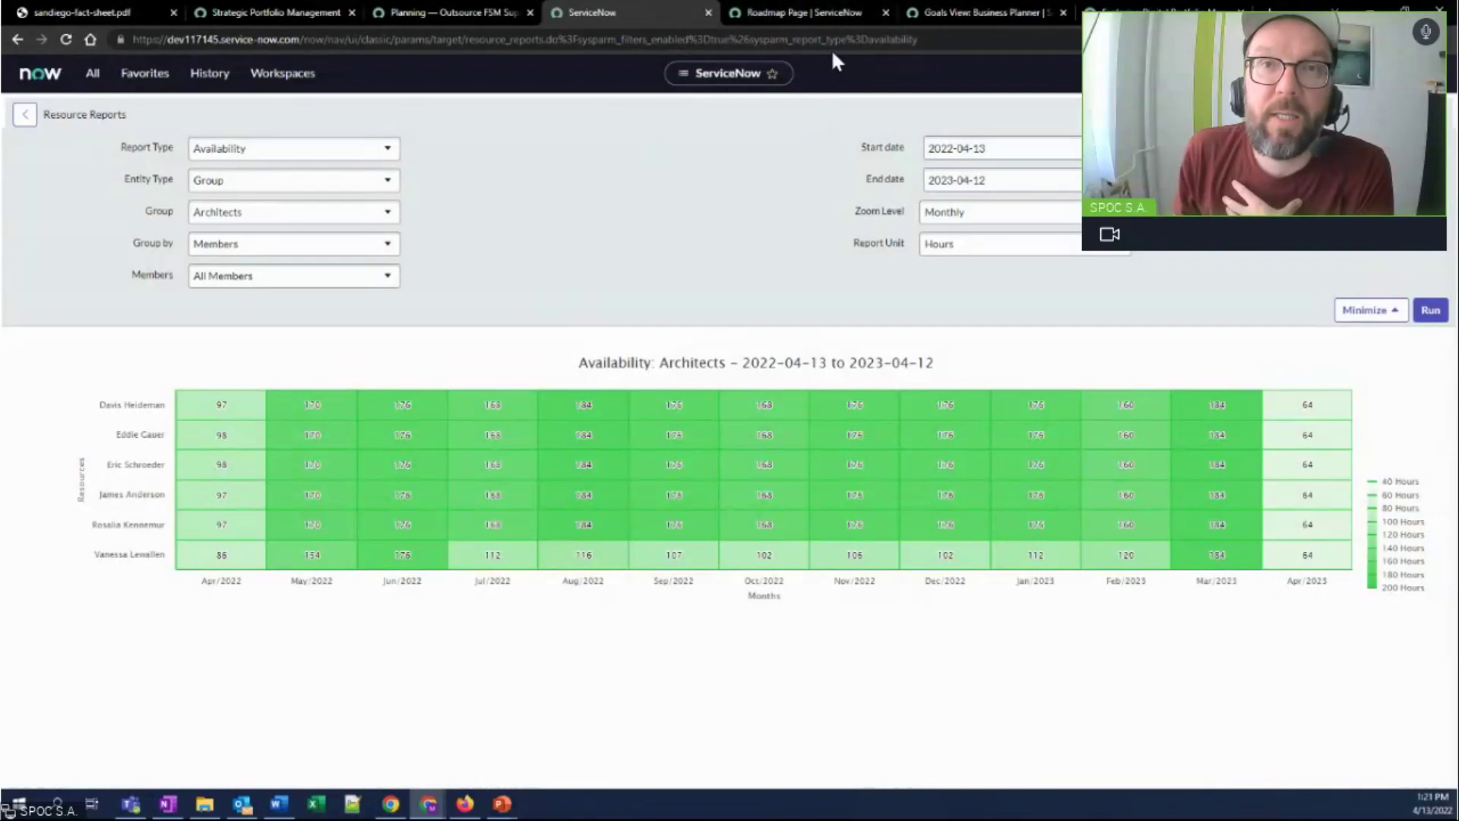
Step: Switch to the Digital/Business Transformation roadmap for planning period 2021-08-01 to 2022-07-31
left_click(759, 20)
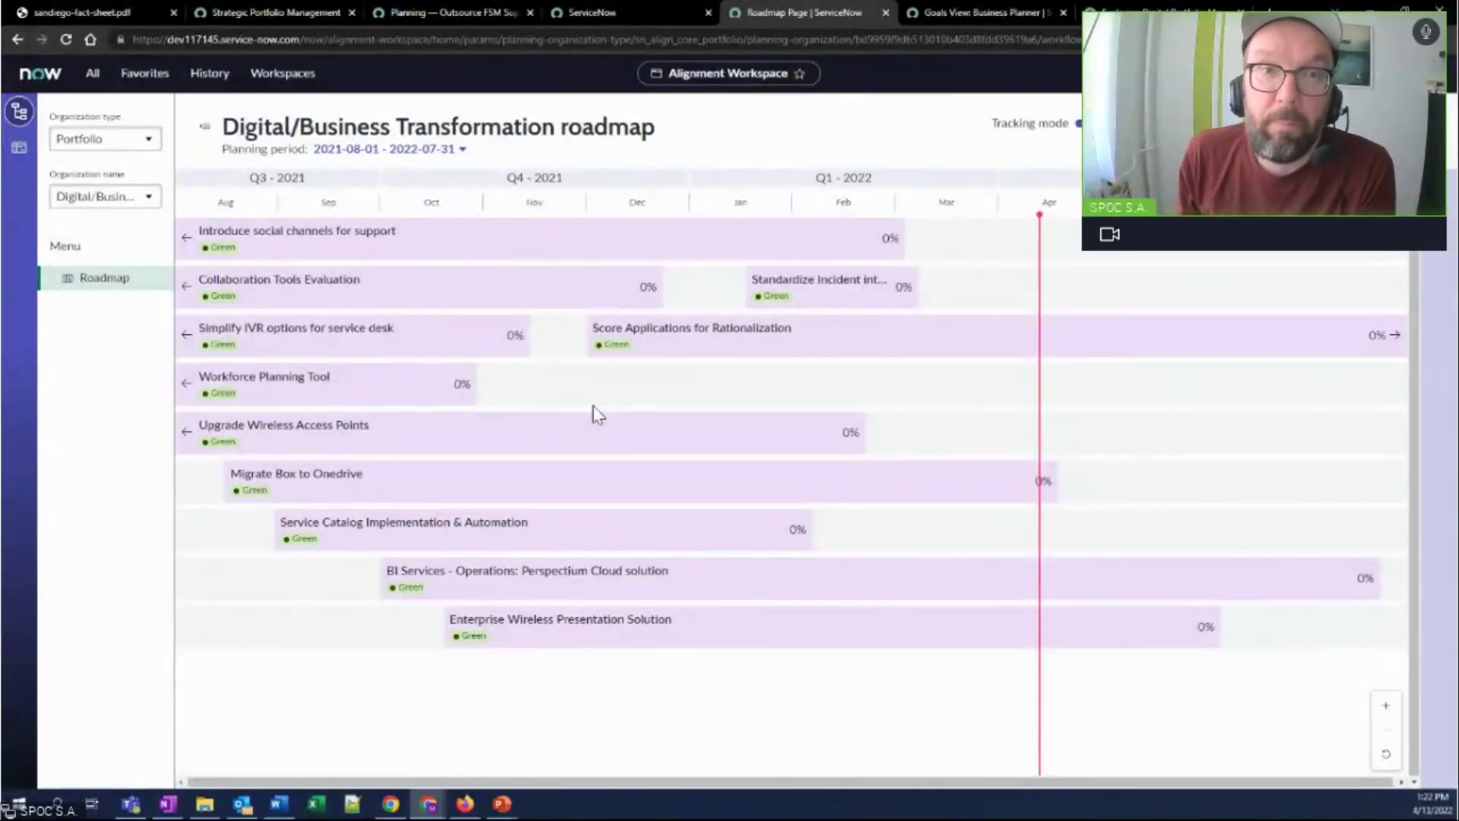
Step: Toggle roadmap Tracking off and back on, then switch to the Business Planner list of 14 goals
left_click(1079, 124)
left_click(1079, 124)
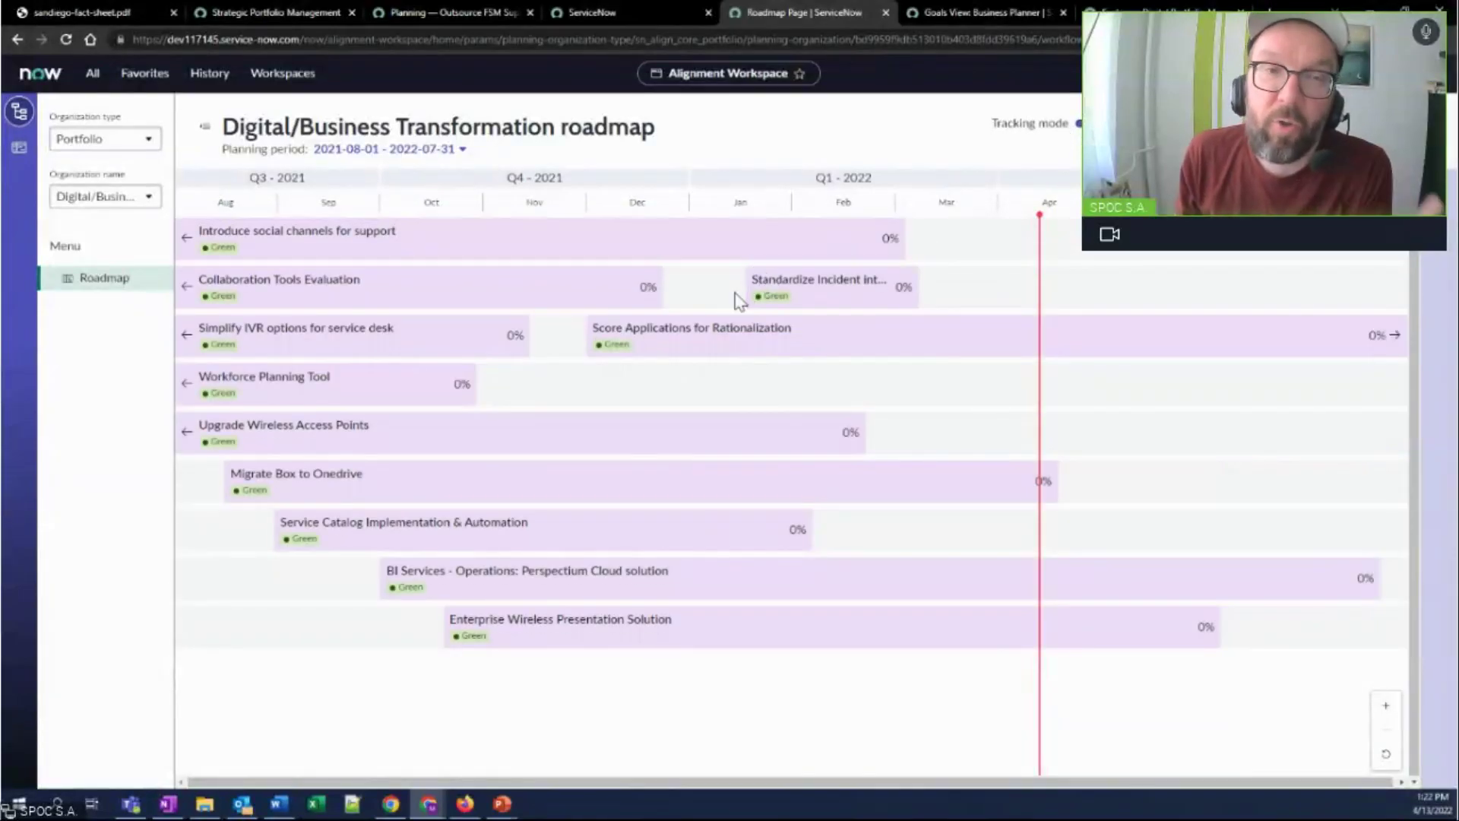
mouse_move(685, 457)
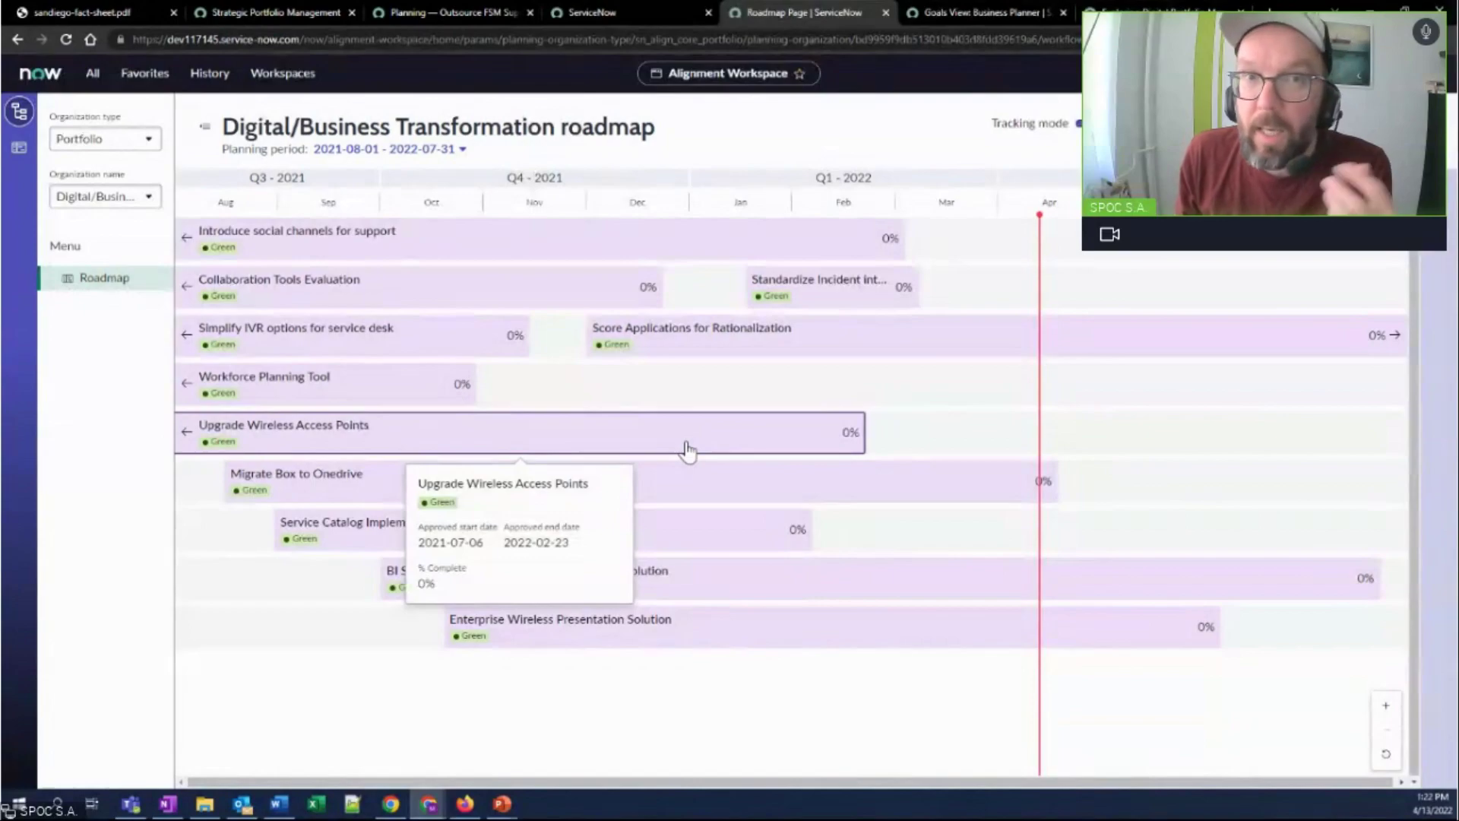
left_click(958, 11)
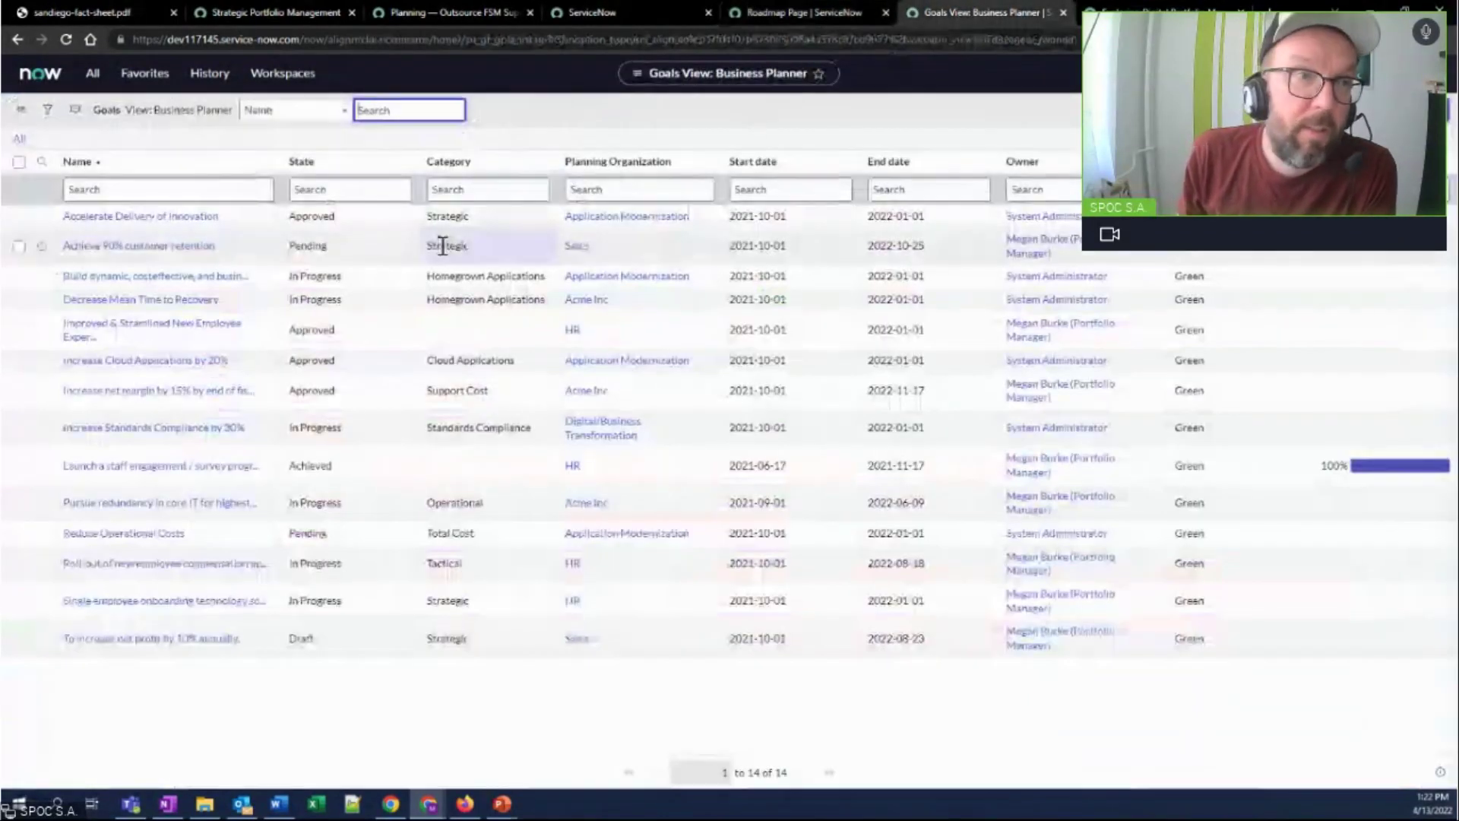
Step: Open the Approved, Strategic goal 'Accelerate Delivery of Innovation' from the goals list
left_click(192, 220)
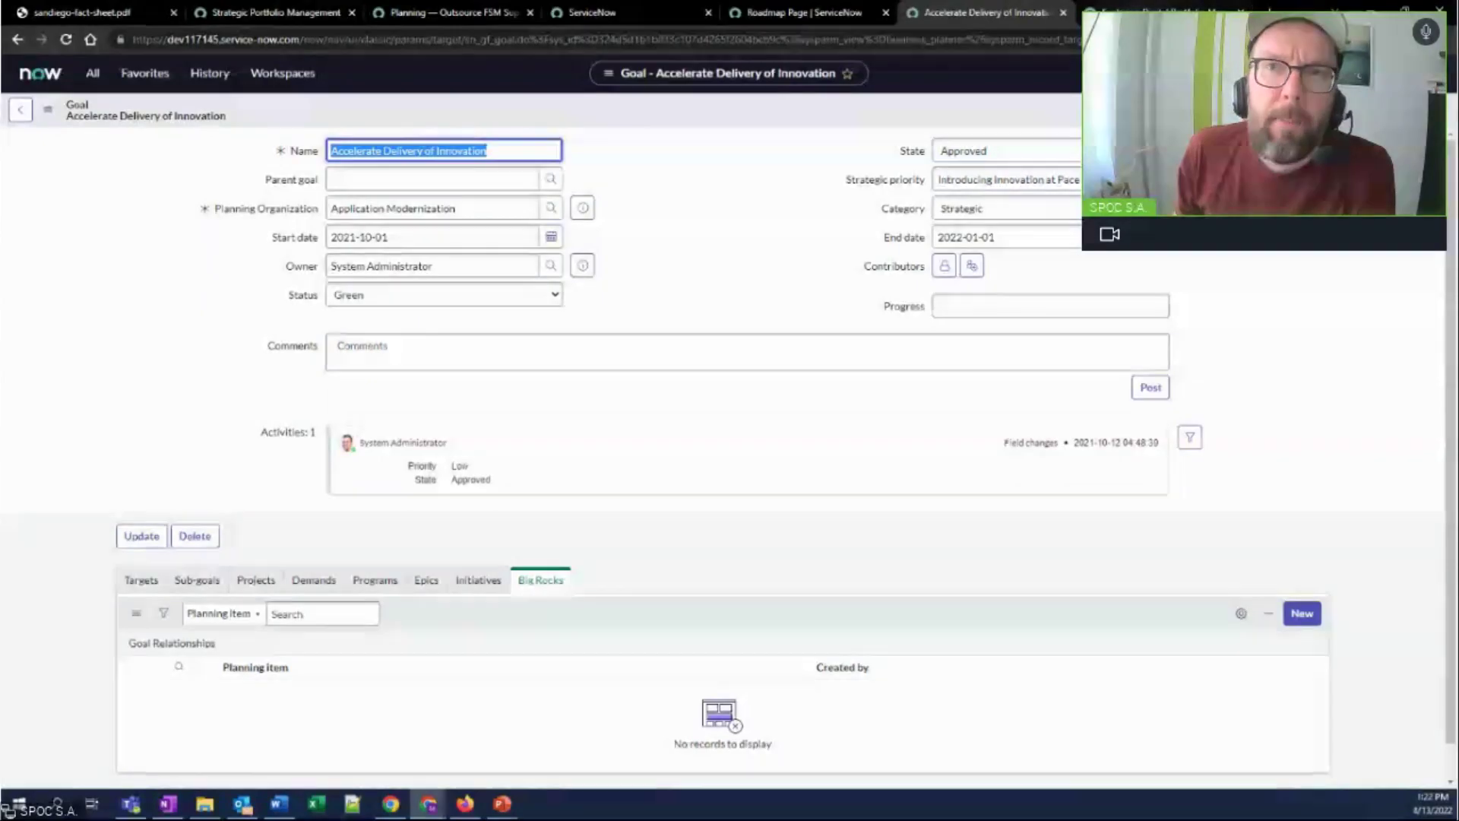
Step: Switch to the Exploring Digital Portfolio Management docs page and scroll to the Solution Owner persona
key("ctrl+Tab")
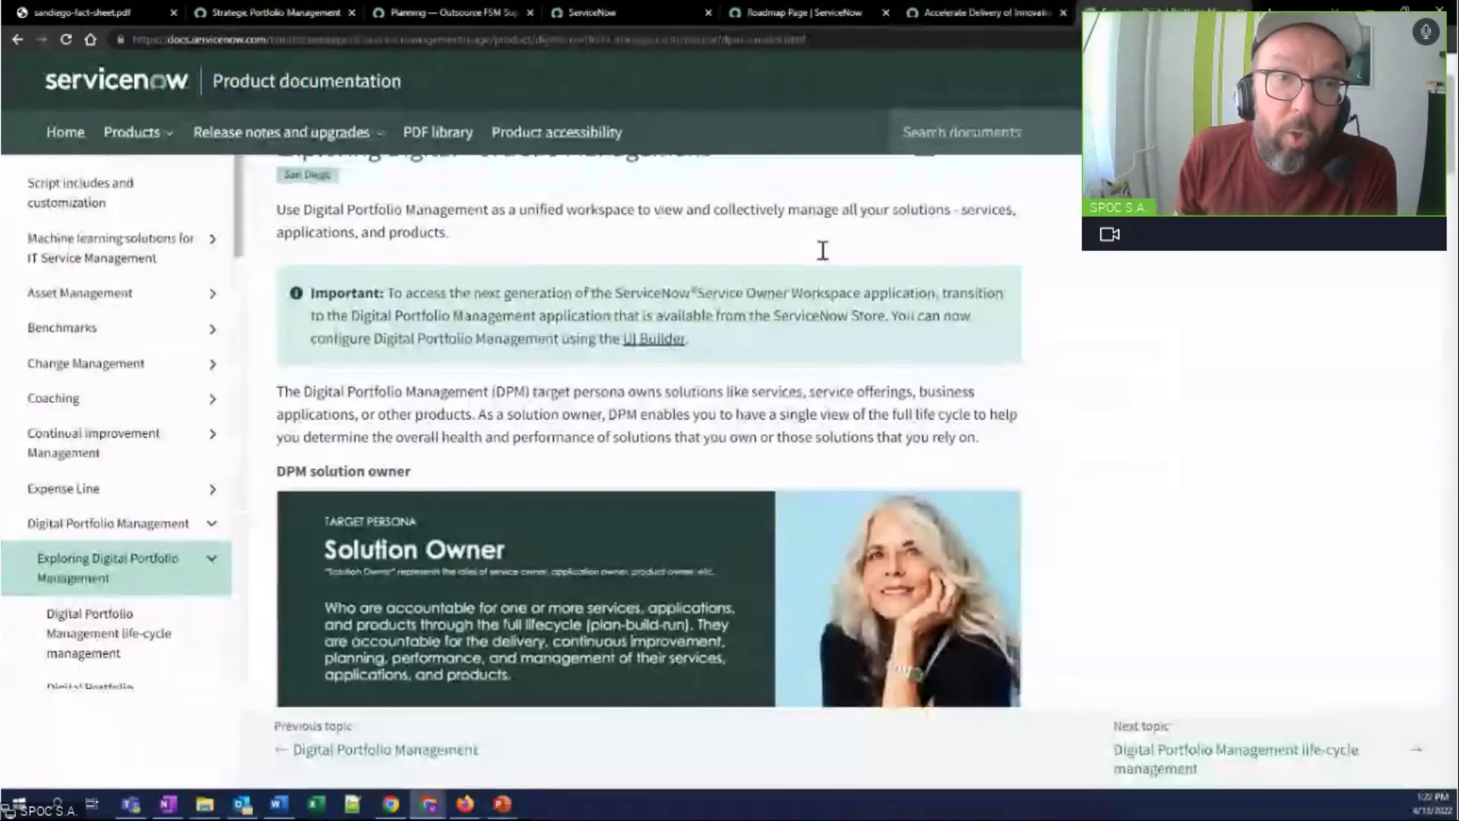
scroll(456, 380, "up", 2)
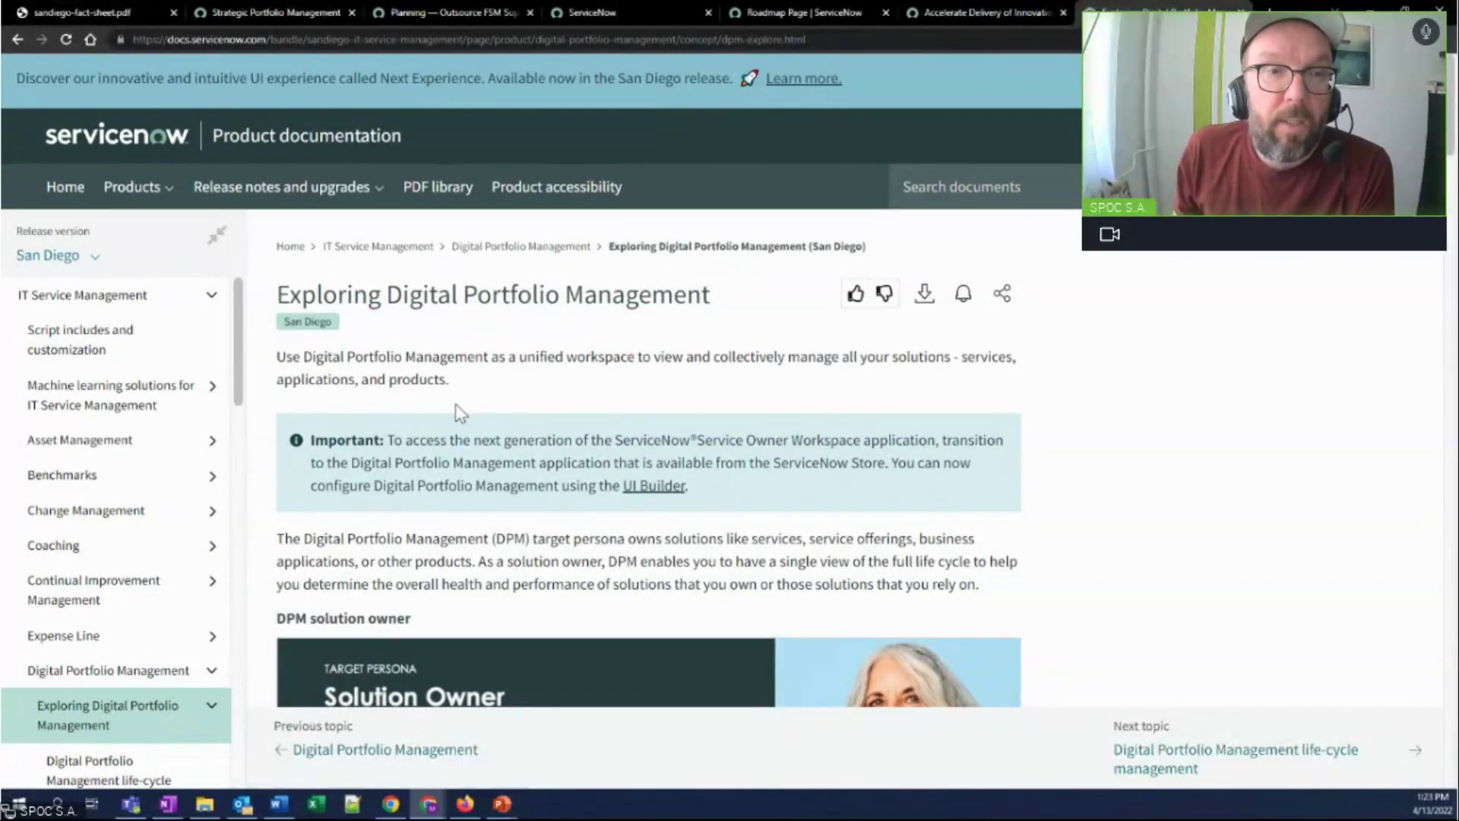
scroll(455, 404, "down", 4)
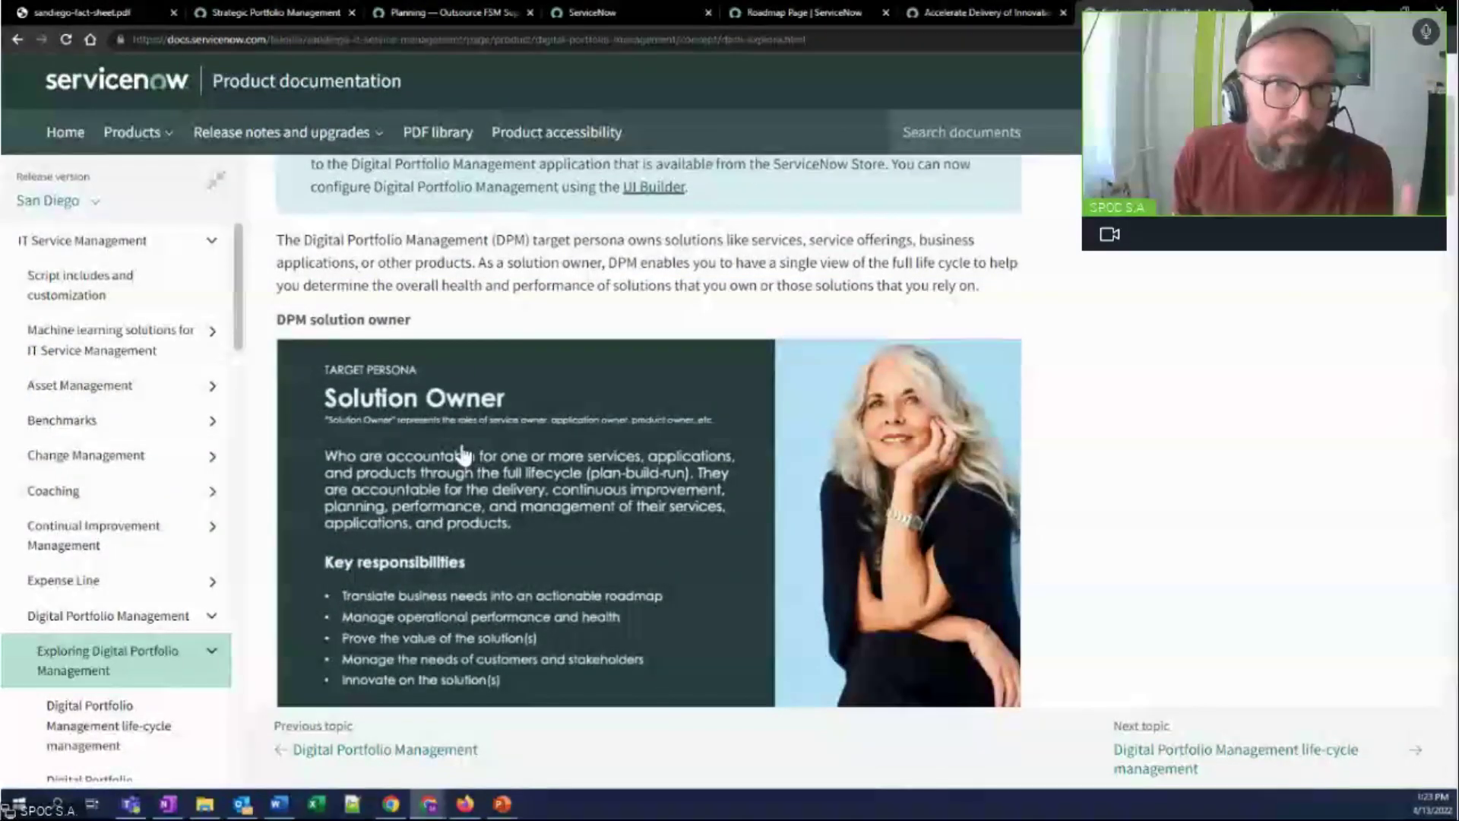